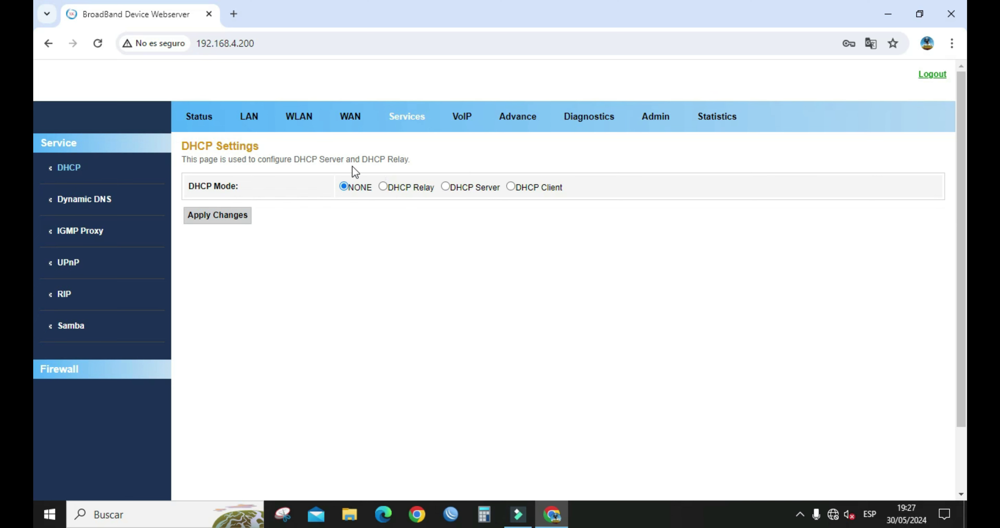
# Reload the router page to get back to the Device Status overview.
pyautogui.click(99, 43)
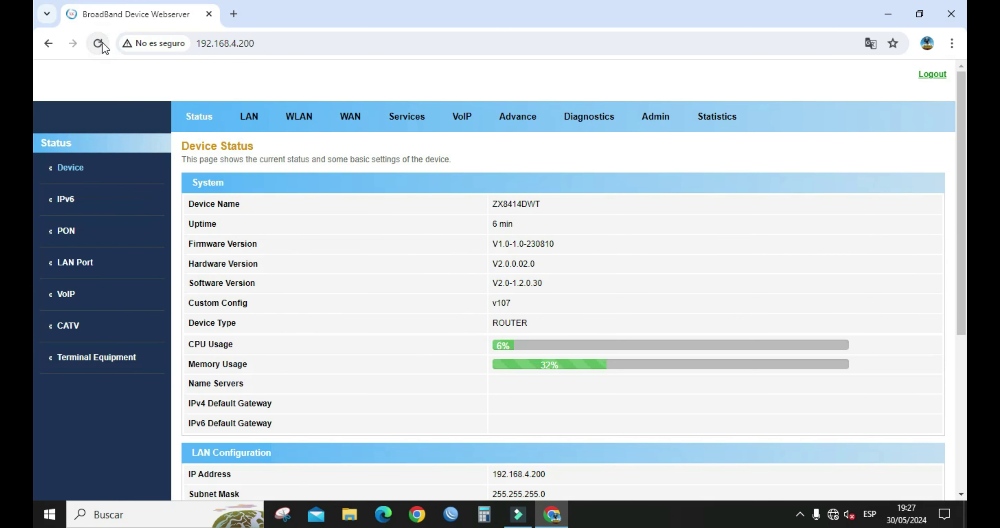
pyautogui.scroll(-5, 695, 232)
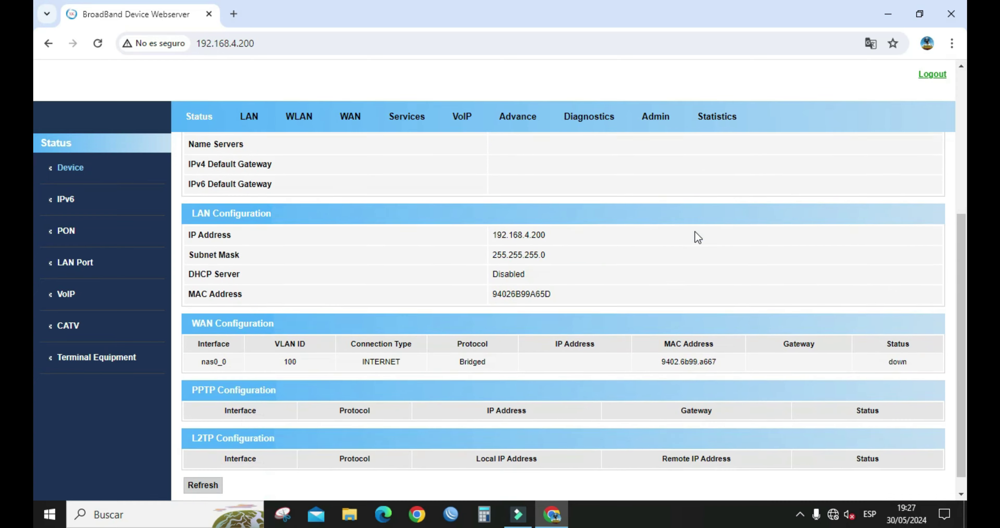
pyautogui.scroll(-1, 694, 231)
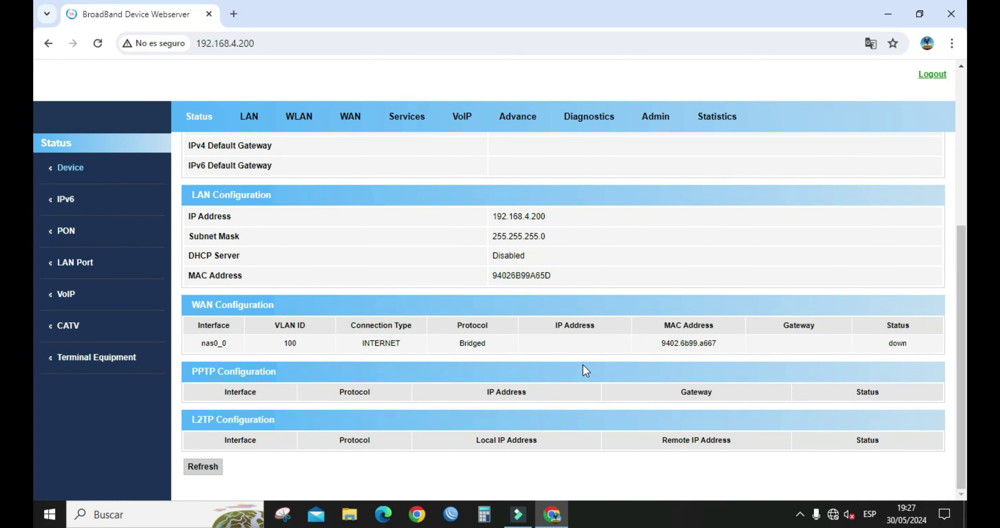
pyautogui.click(558, 516)
pyautogui.click(559, 516)
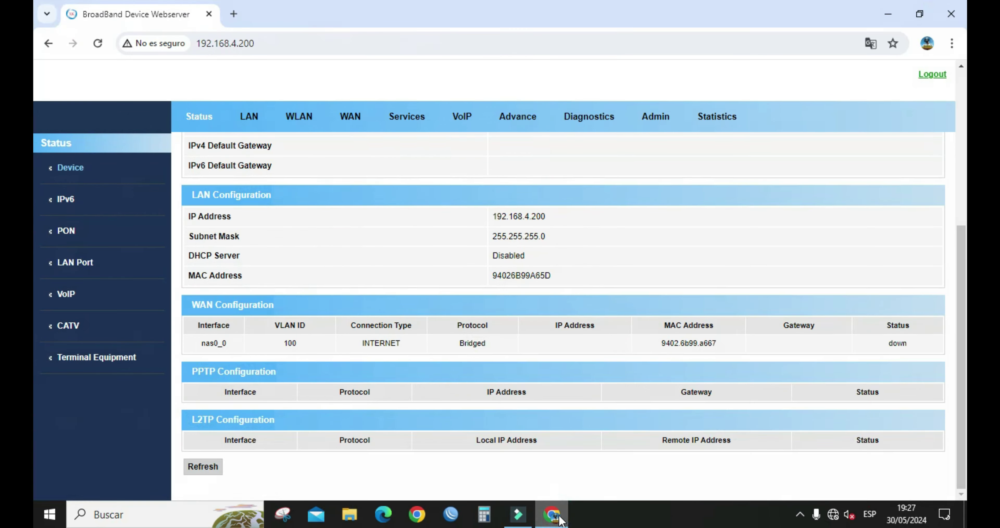
# Review Device Status (LAN DHCP Server Disabled, 192.168.4.200) and bring up the network connection menu.
pyautogui.scroll(1, 622, 332)
pyautogui.scroll(5, 622, 333)
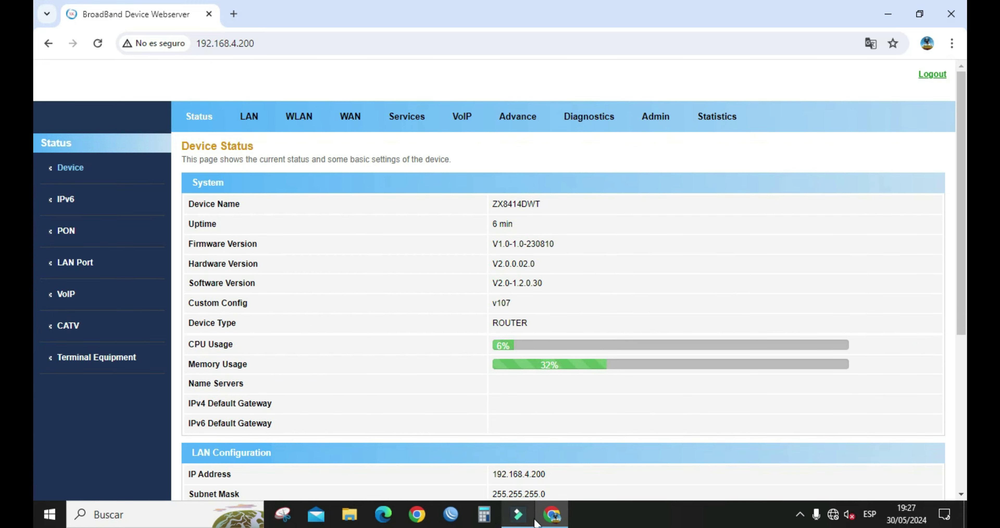
pyautogui.scroll(-6, 616, 287)
pyautogui.scroll(6, 616, 287)
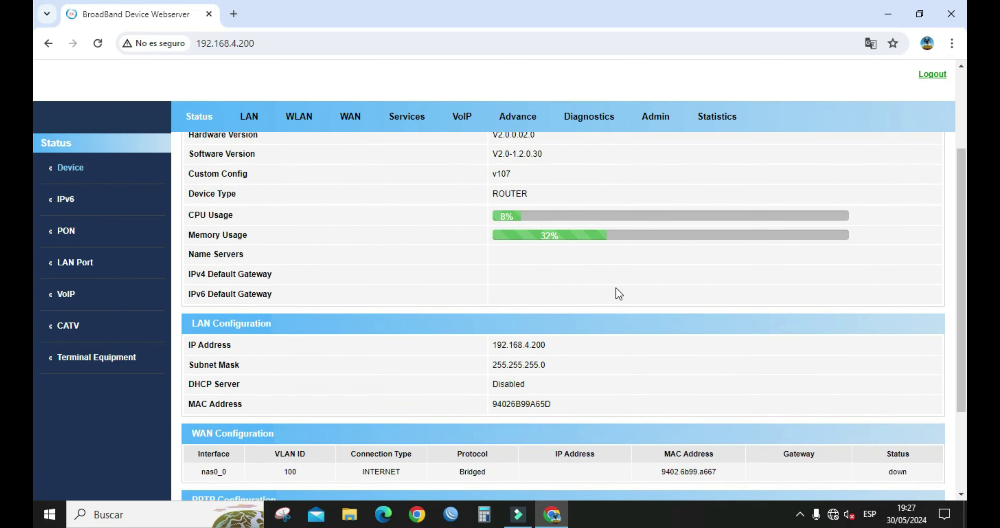
pyautogui.rightClick(834, 515)
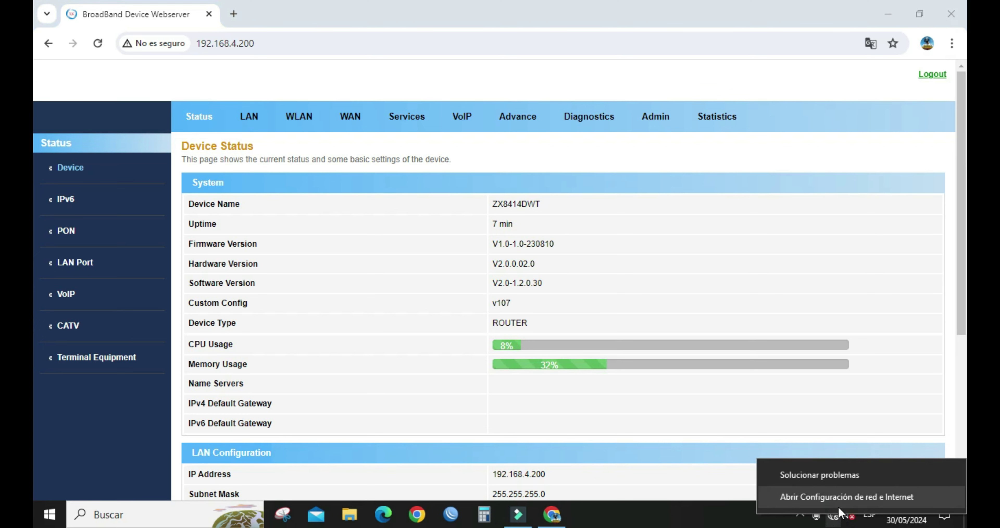
# Open the network adapter list from Windows network and internet settings.
pyautogui.click(842, 498)
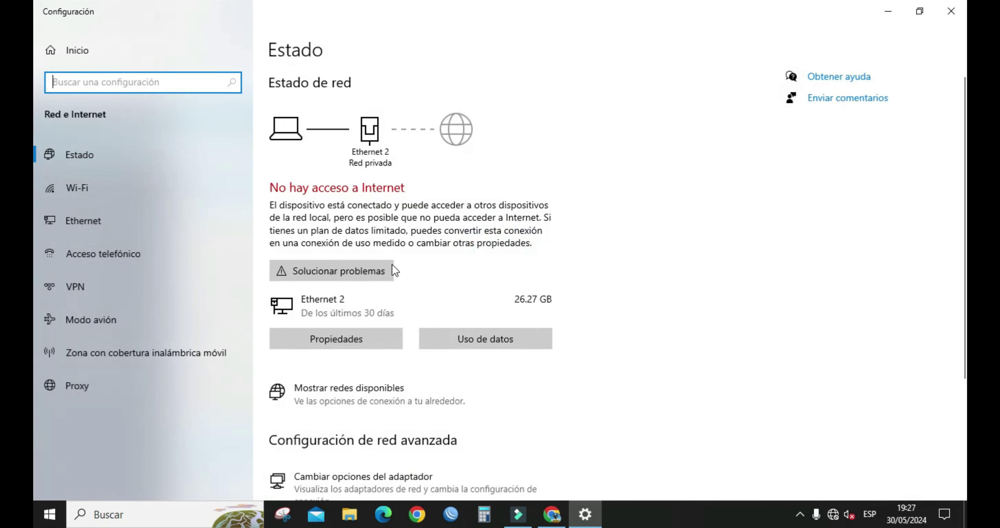
pyautogui.scroll(-5, 417, 306)
pyautogui.click(416, 297)
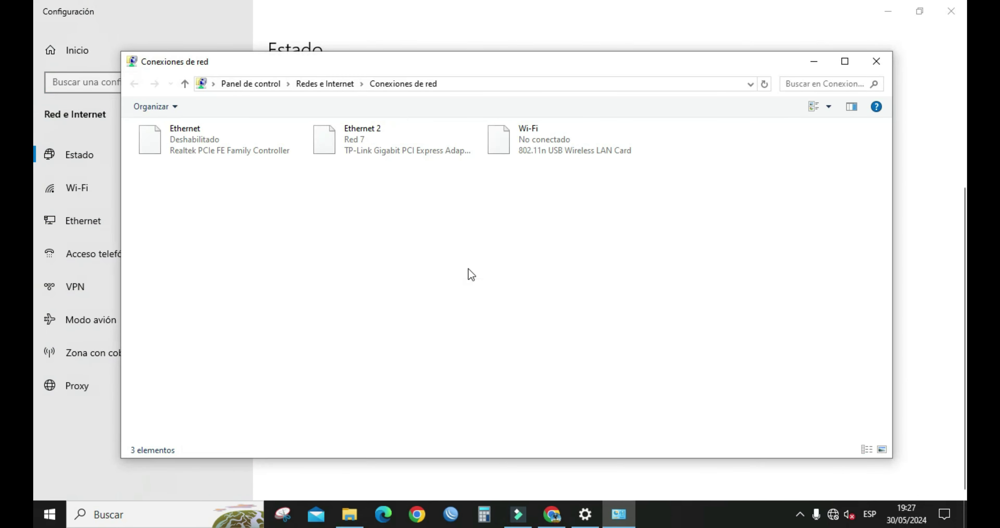
# Disable and re-enable Ethernet 2 so it reconnects as Red 24, then return to Chrome.
pyautogui.rightClick(396, 135)
pyautogui.click(439, 145)
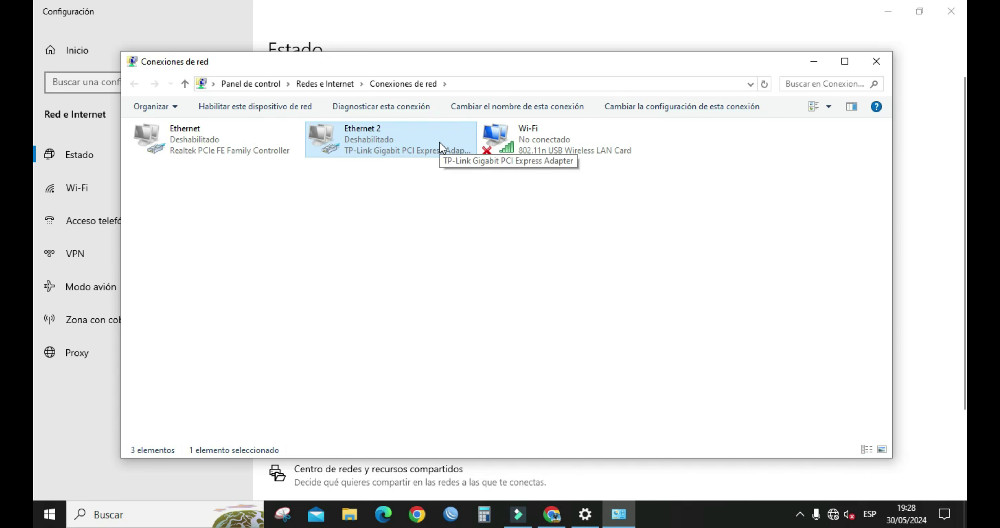
pyautogui.rightClick(439, 142)
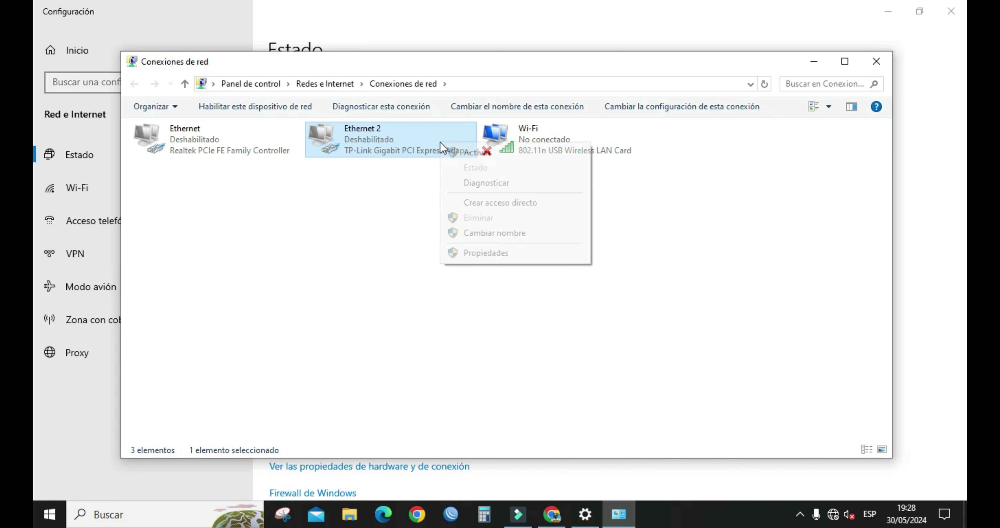
pyautogui.click(489, 153)
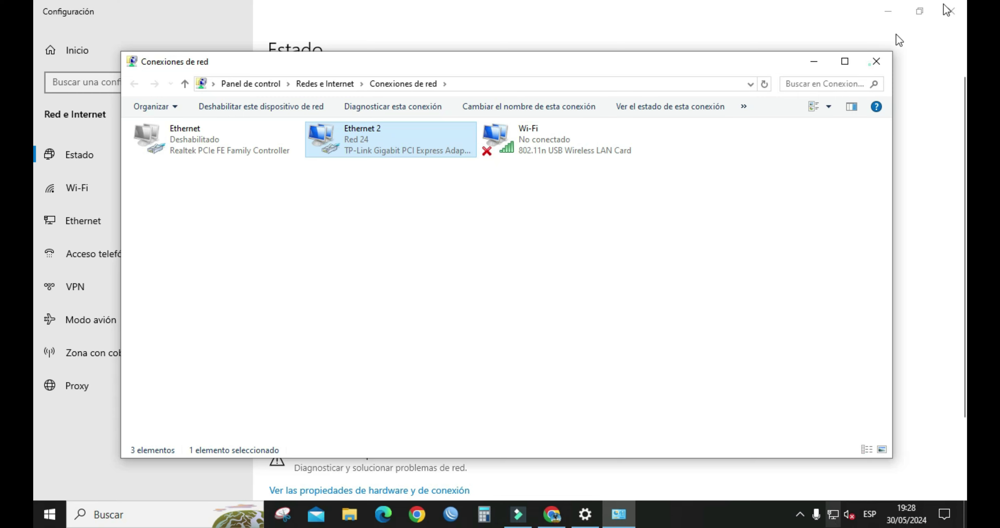
pyautogui.hotkey('alt', 'F4')
pyautogui.hotkey('alt', 'Tab')
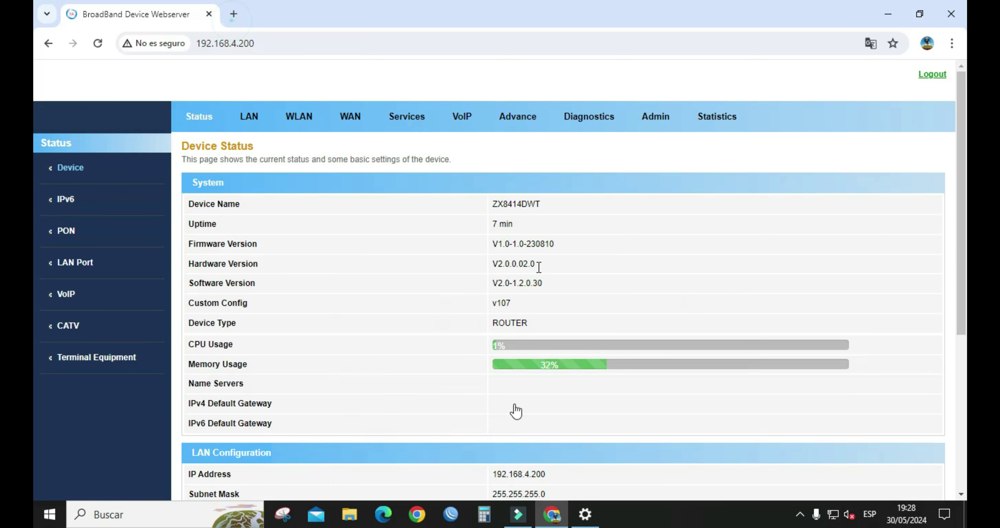
# Load YouTube in a new tab to confirm internet access, then close it.
pyautogui.hotkey('ctrl', 't')
pyautogui.click(423, 419)
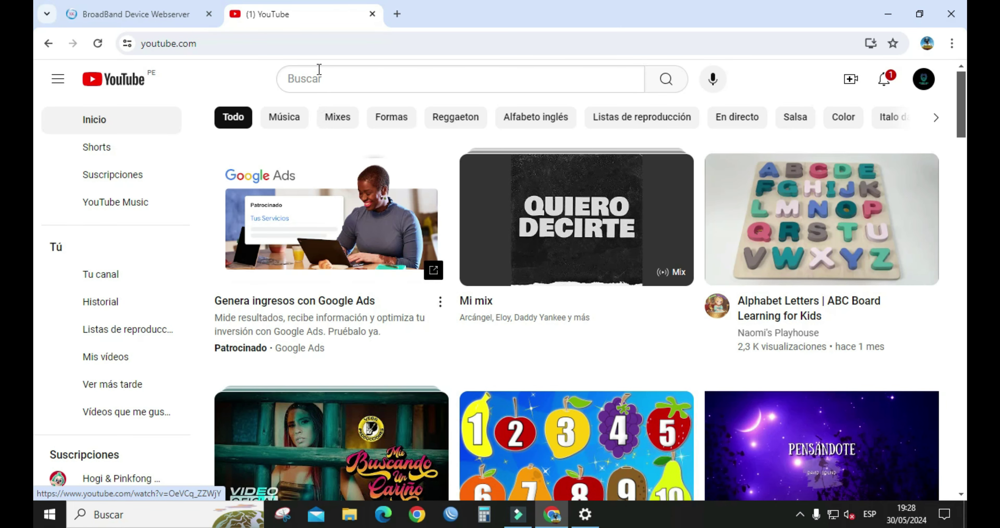
pyautogui.click(372, 14)
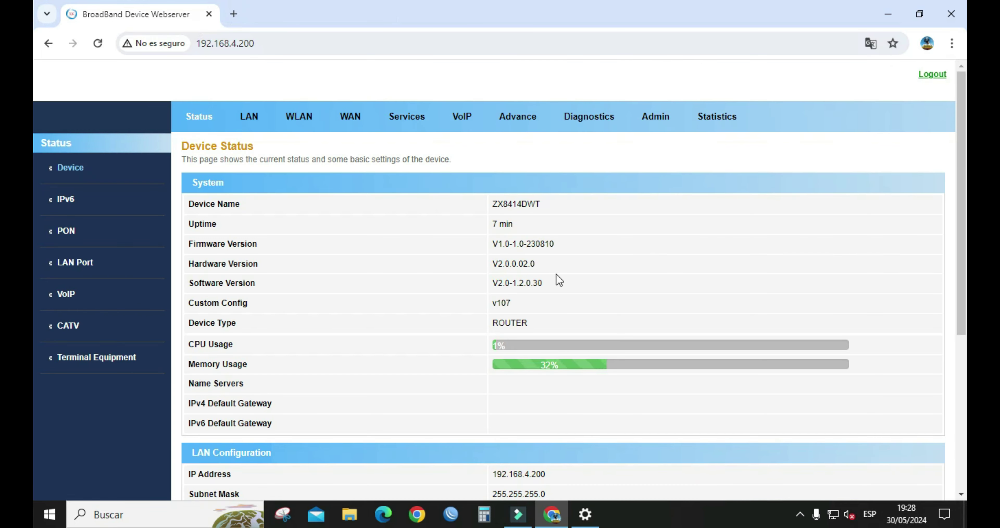
# Open the 5 GHz WLAN Basic Settings and change the SSID from OPTI-99A65D-5G to parca29.
pyautogui.click(421, 115)
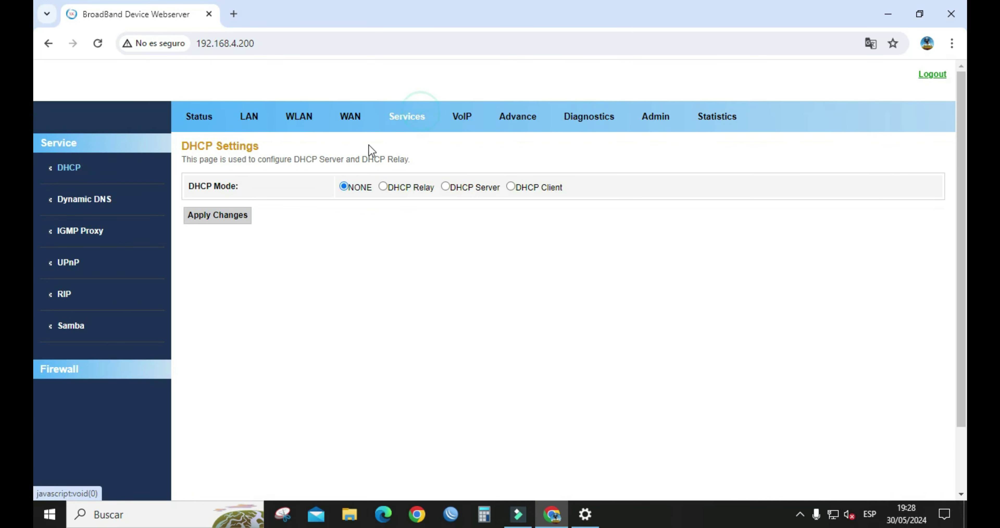
pyautogui.click(313, 123)
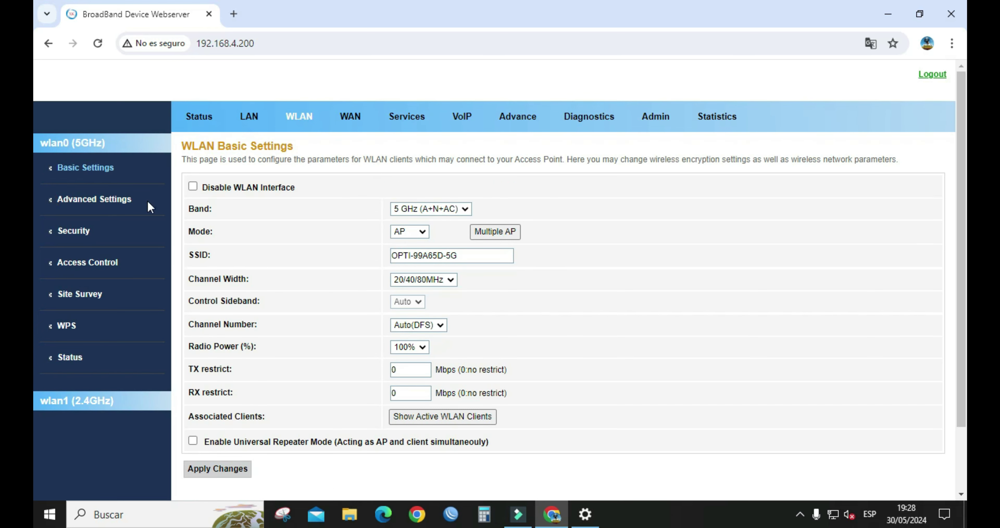
pyautogui.click(468, 259)
pyautogui.moveTo(469, 259); pyautogui.dragTo(409, 260)
pyautogui.press('BackSpace')
pyautogui.press('BackSpace')
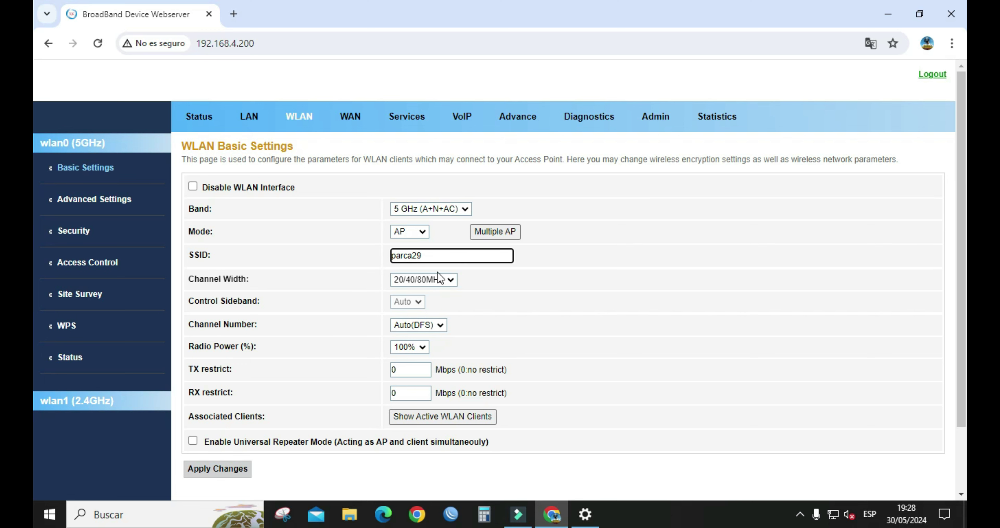
# Apply the parca29 SSID and confirm saving the setting.
pyautogui.scroll(-1, 464, 352)
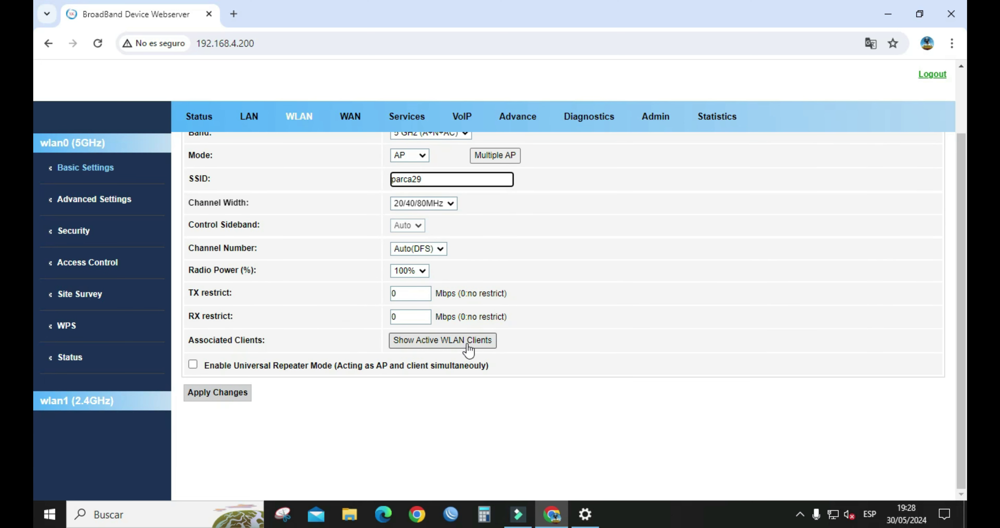
pyautogui.scroll(1, 468, 349)
pyautogui.scroll(-1, 420, 279)
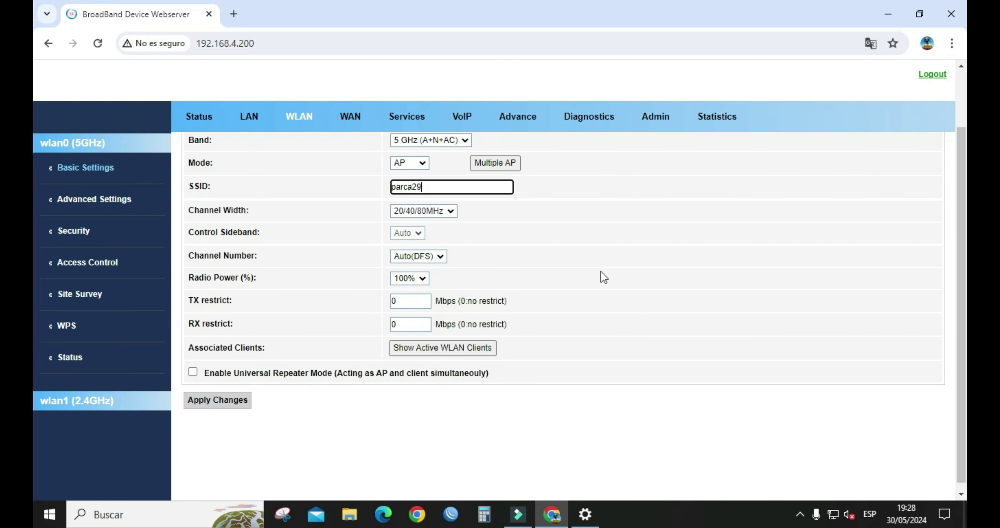
pyautogui.scroll(2, 464, 338)
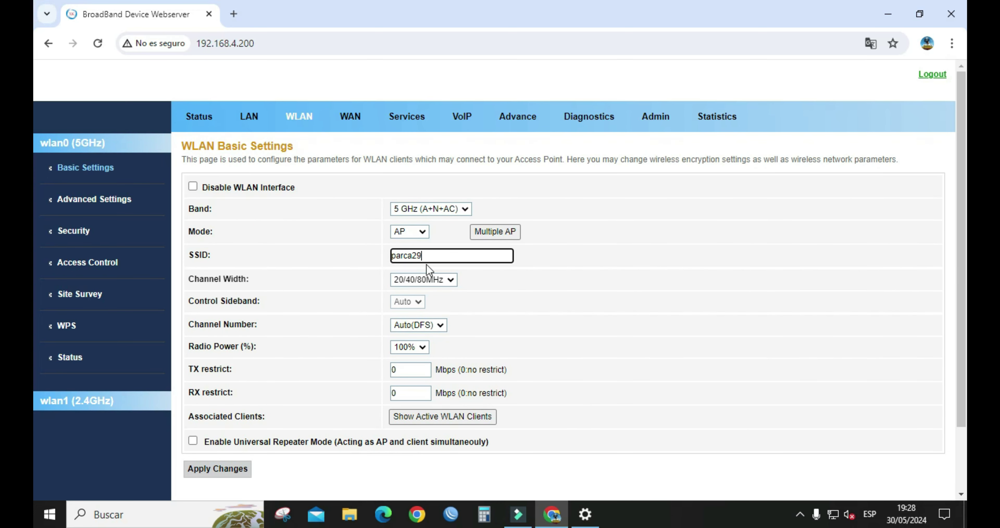
pyautogui.scroll(-1, 250, 358)
pyautogui.click(229, 397)
pyautogui.click(230, 399)
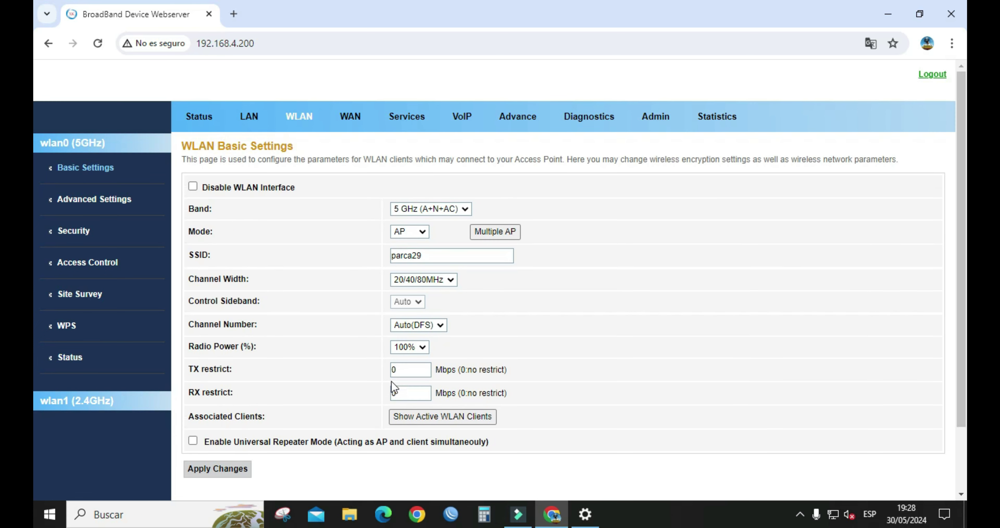
pyautogui.scroll(-1, 571, 376)
pyautogui.scroll(1, 566, 373)
pyautogui.scroll(-2, 474, 260)
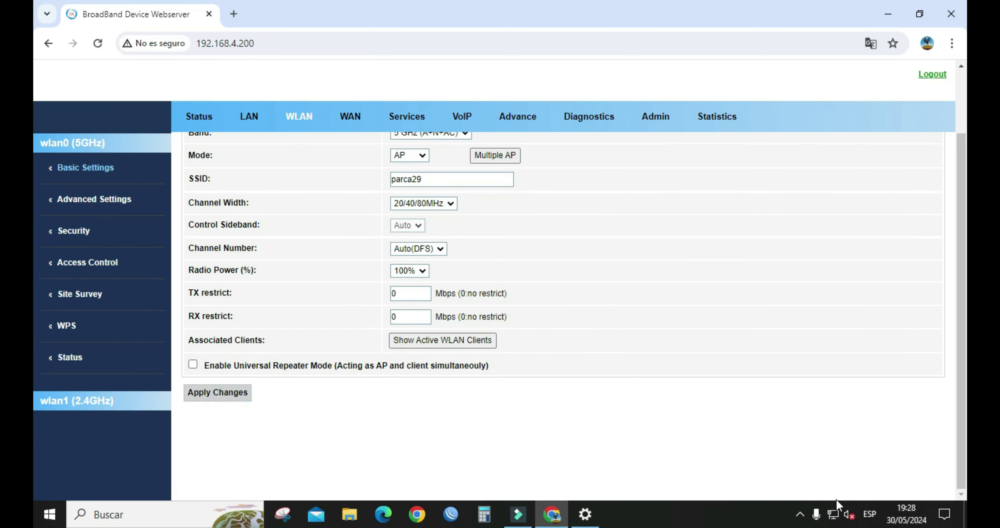
# Show the Windows Wi-Fi flyout and scroll through the nearby wireless networks.
pyautogui.click(832, 514)
pyautogui.scroll(2, 457, 295)
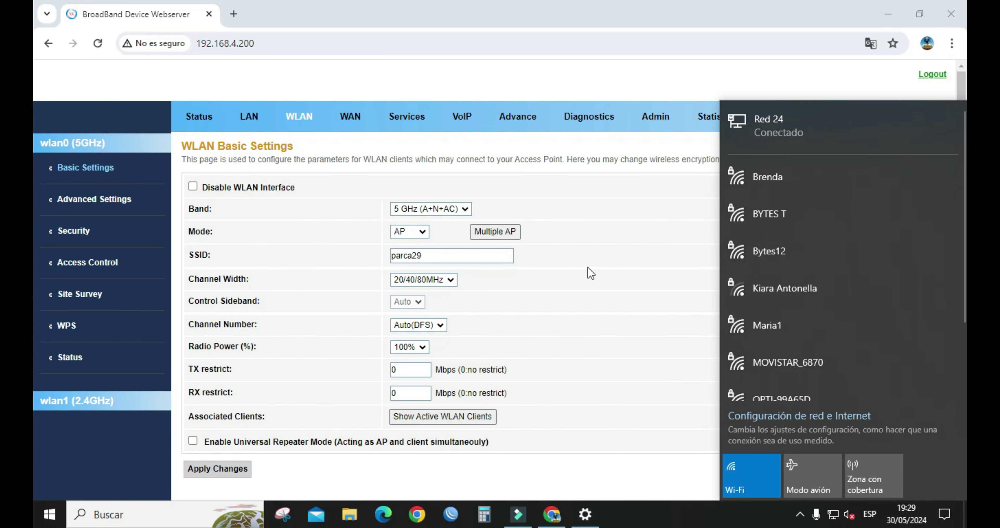
pyautogui.scroll(-1, 837, 242)
pyautogui.scroll(-2, 861, 183)
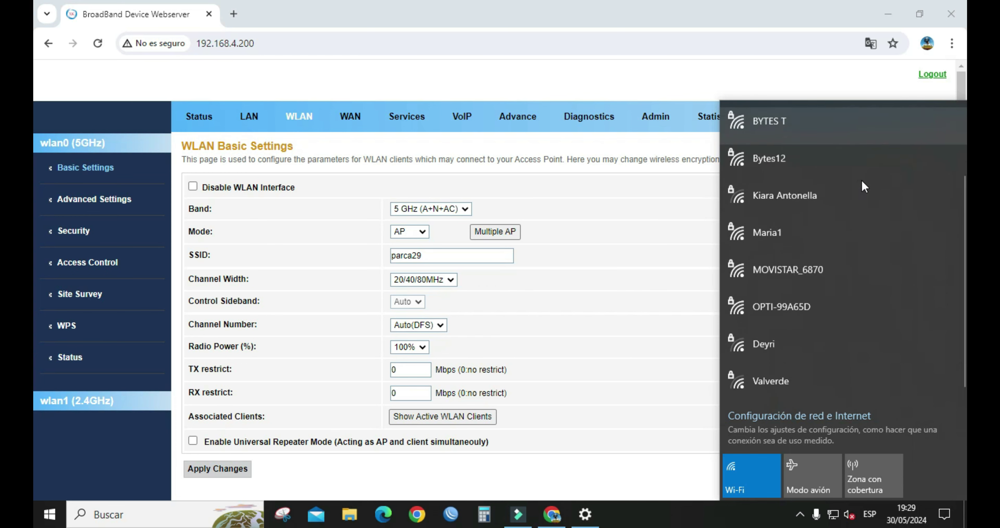
pyautogui.scroll(3, 897, 329)
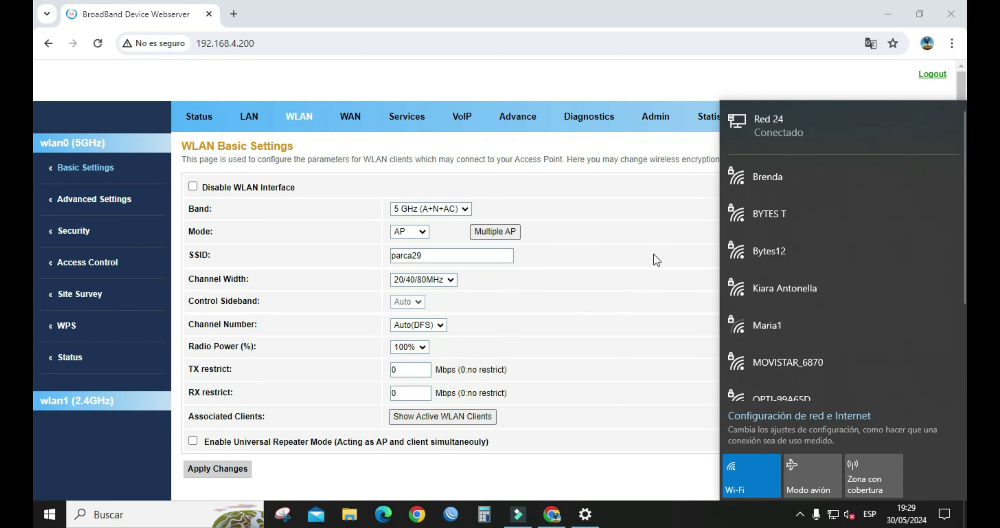
pyautogui.scroll(-1, 785, 248)
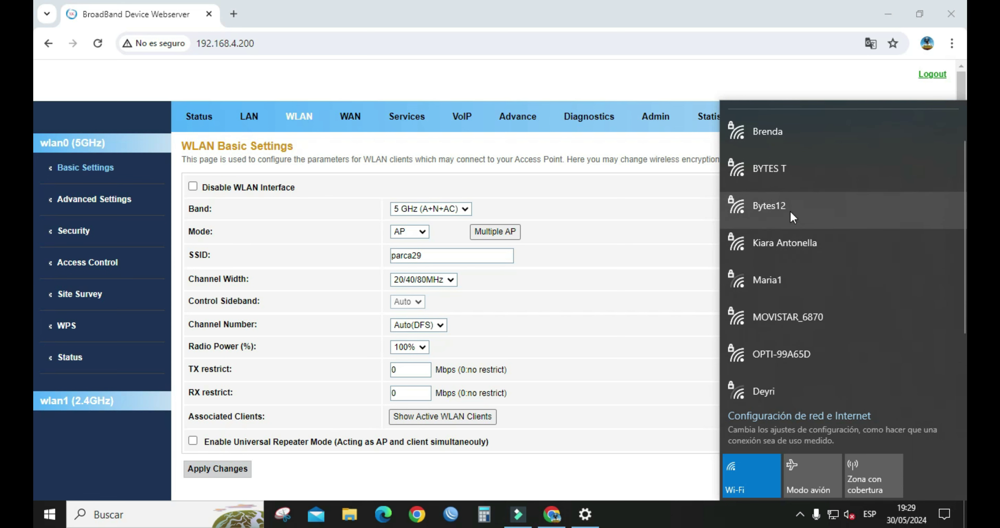
pyautogui.scroll(-2, 794, 215)
pyautogui.scroll(3, 825, 298)
# Acknowledge the successful 5 GHz settings change and recheck the Wi-Fi network list.
pyautogui.click(631, 252)
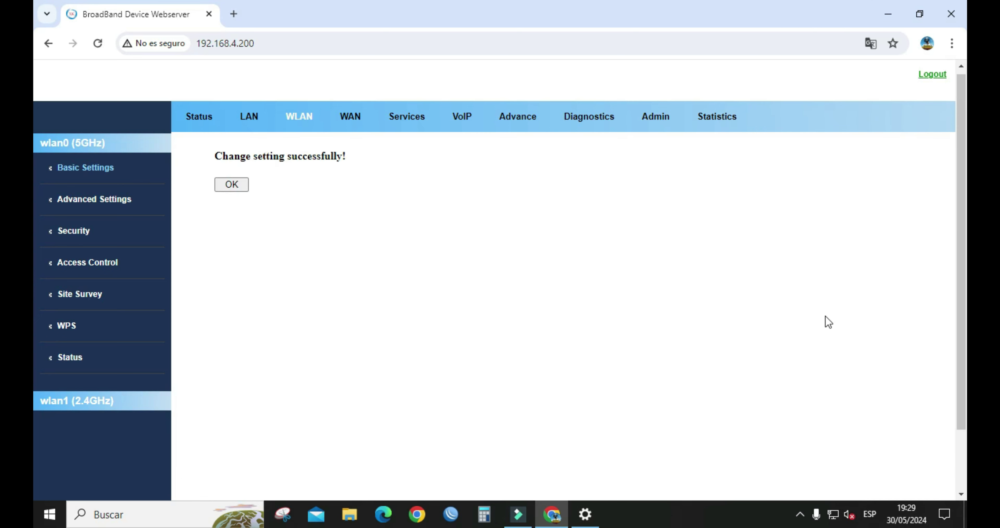
pyautogui.click(233, 188)
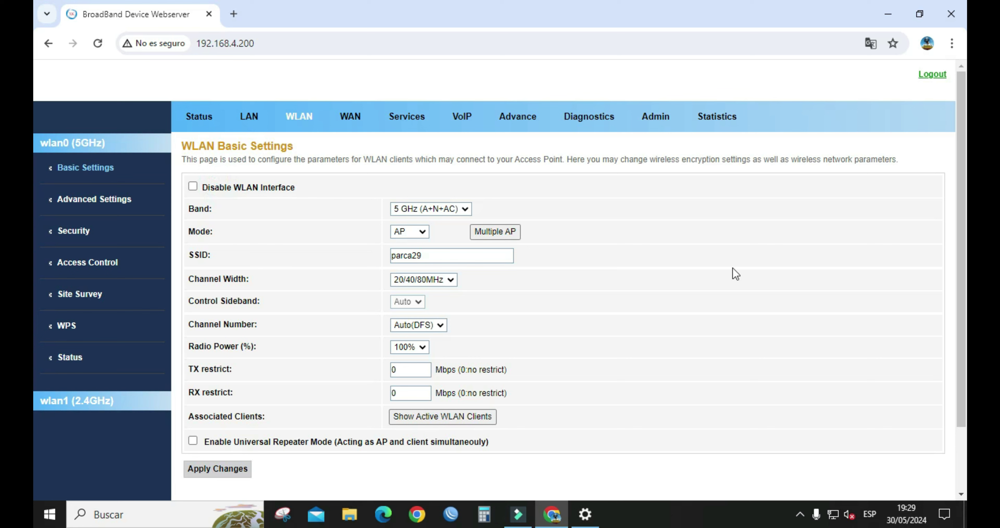
pyautogui.click(833, 514)
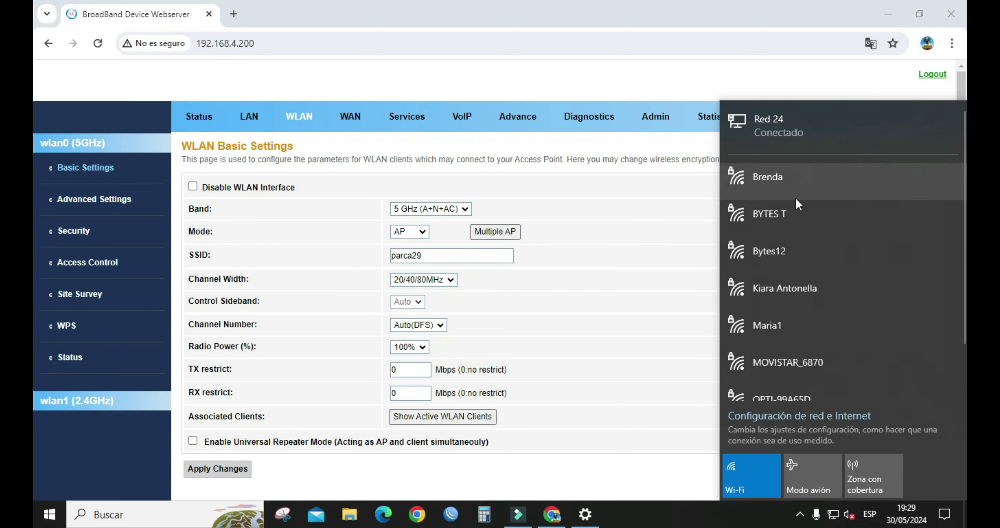
pyautogui.scroll(-3, 860, 231)
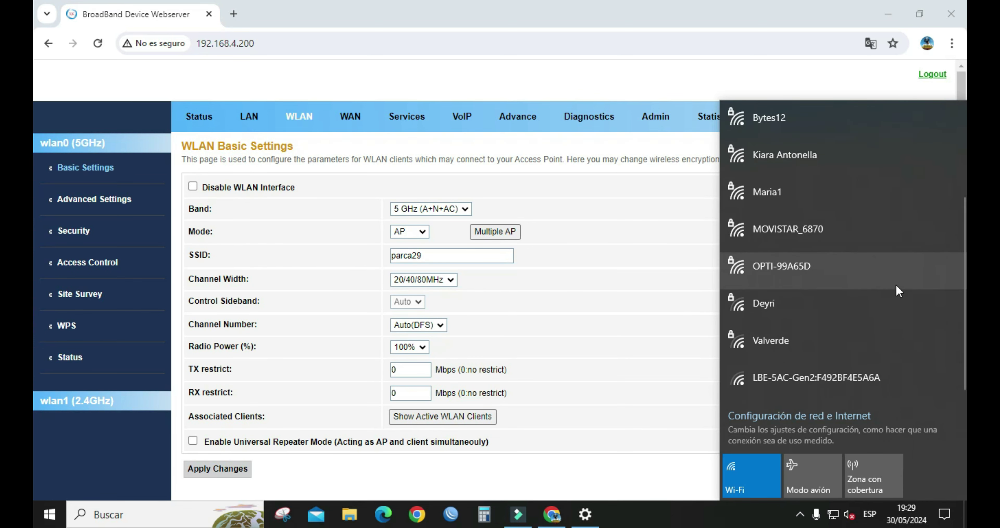
pyautogui.scroll(3, 921, 319)
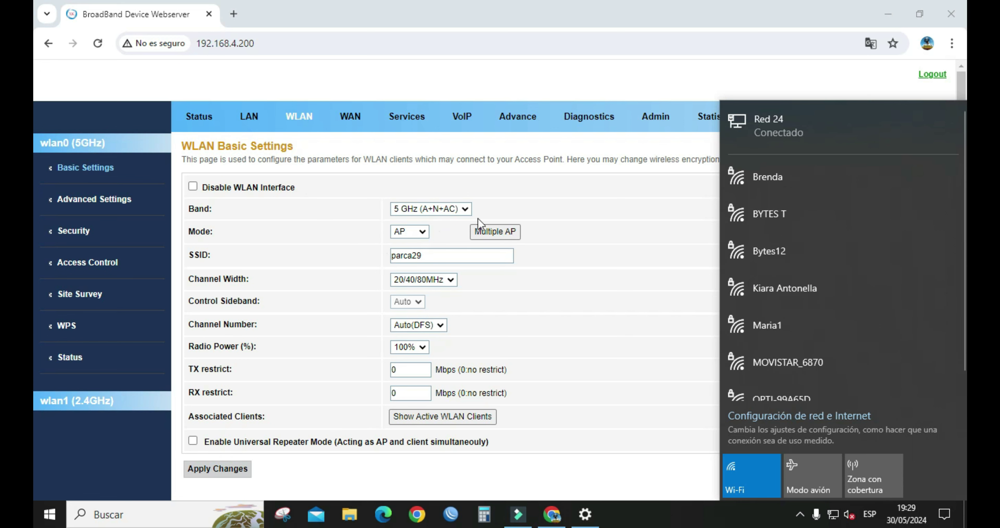
pyautogui.scroll(-2, 582, 272)
# Close the Wi-Fi list and reload the 5 GHz Basic Settings, still showing SSID parca29.
pyautogui.click(540, 227)
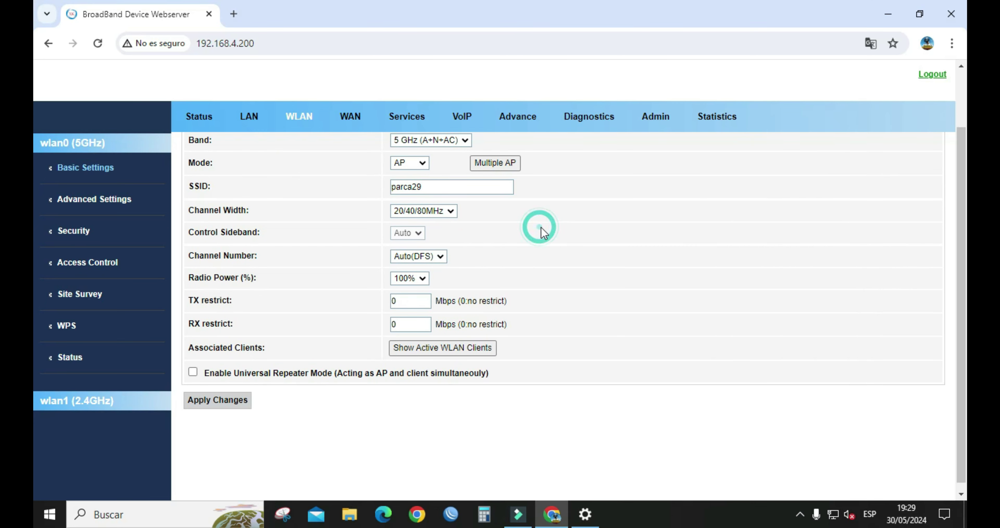
pyautogui.scroll(2, 513, 244)
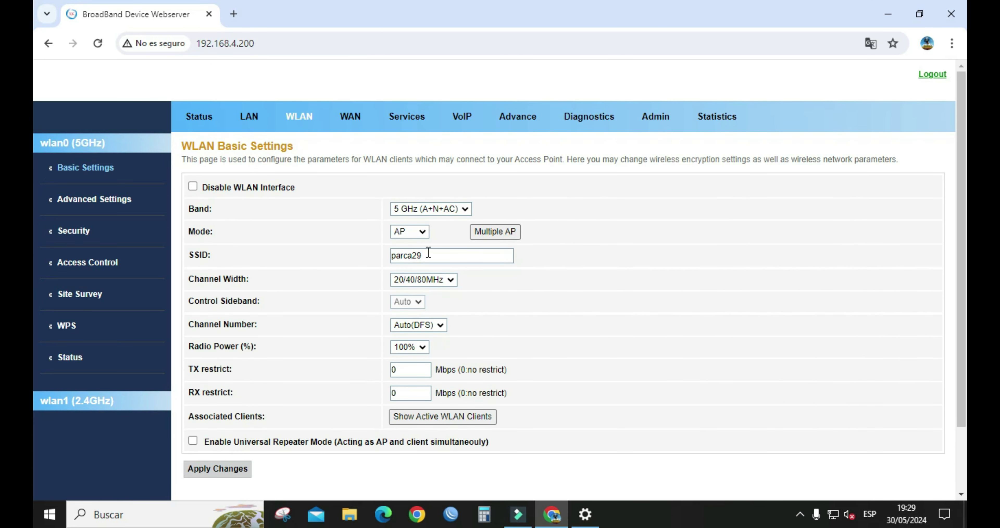
pyautogui.click(114, 171)
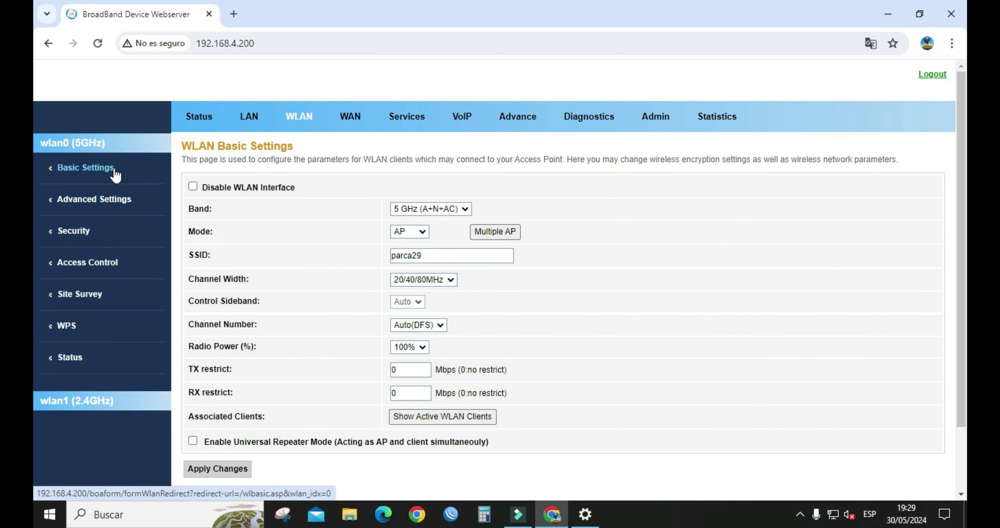
pyautogui.click(457, 209)
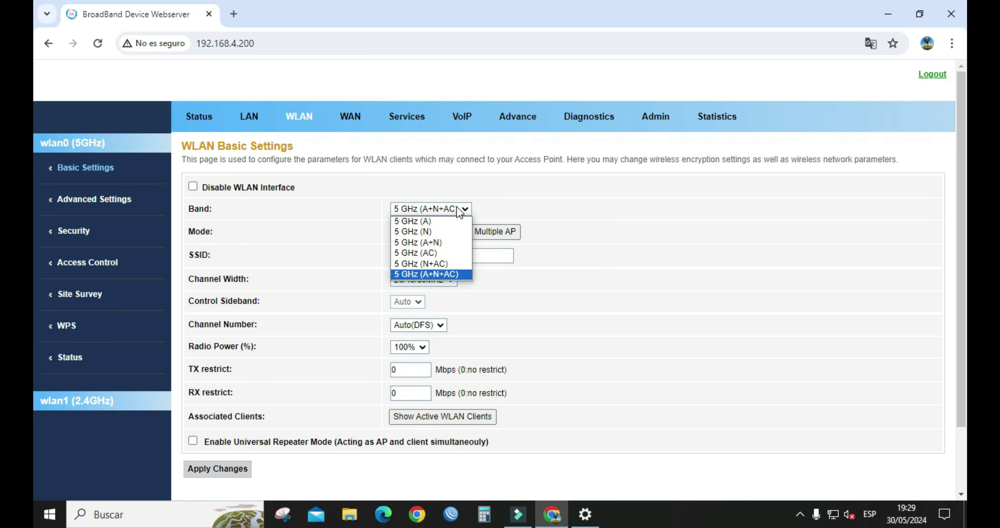
pyautogui.click(458, 208)
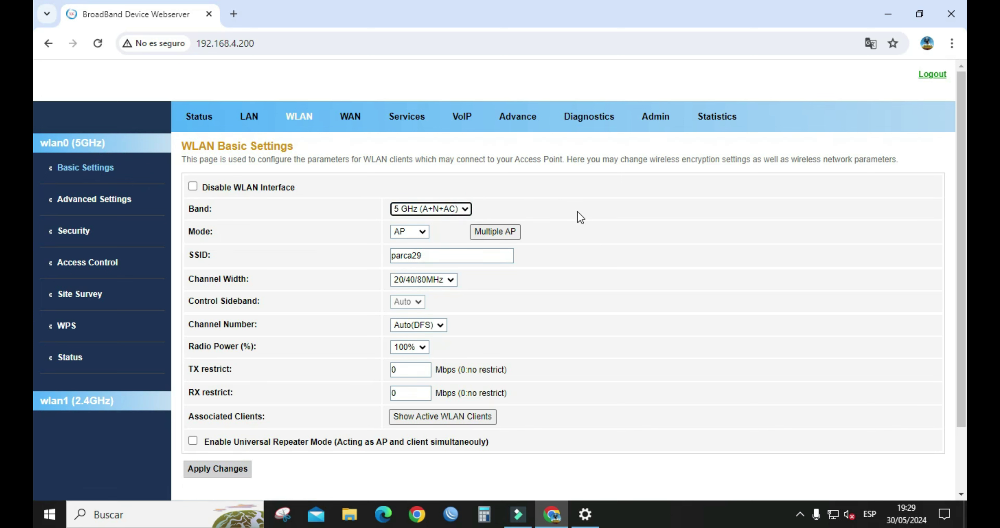
pyautogui.click(425, 231)
pyautogui.click(426, 233)
pyautogui.click(753, 239)
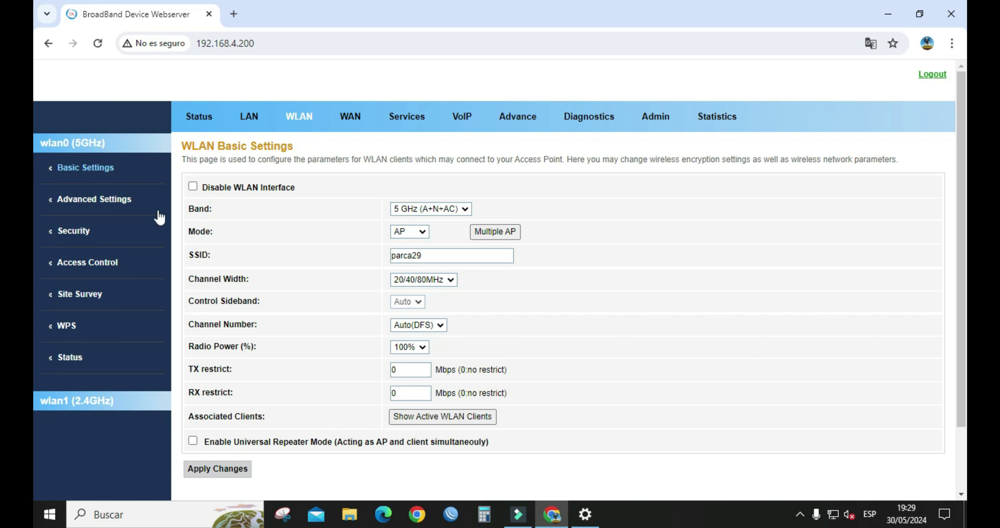
pyautogui.click(137, 202)
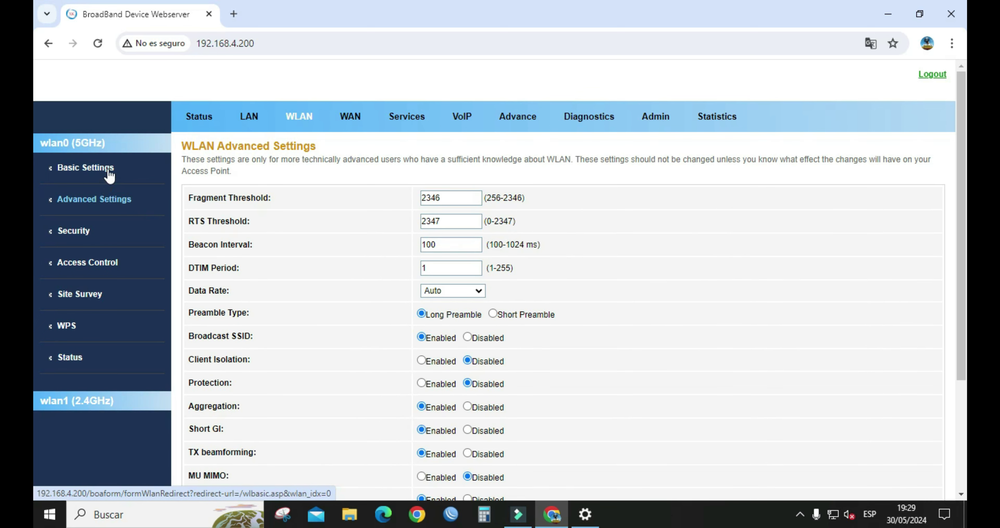
pyautogui.click(101, 171)
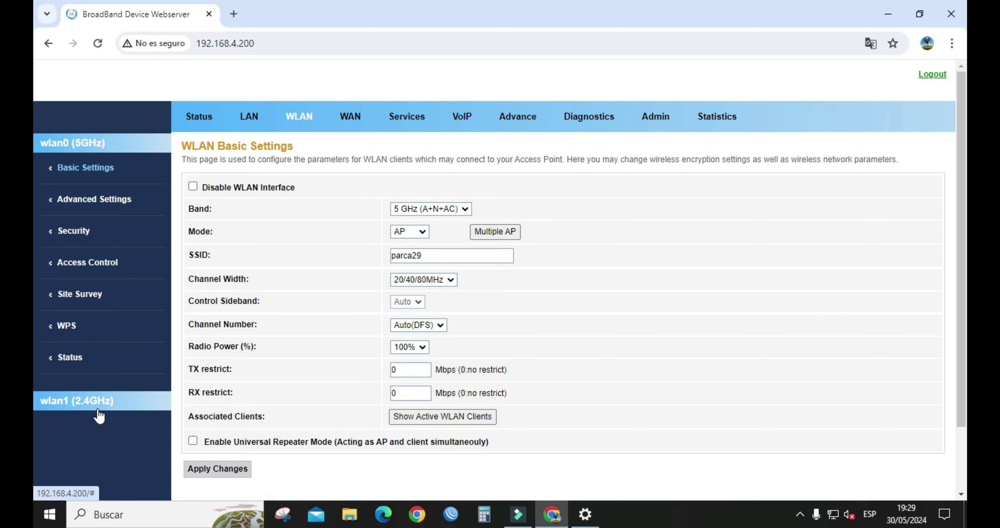
# In the 2.4 GHz Basic Settings, replace the SSID OPTI-99A65D with parca.
pyautogui.click(105, 401)
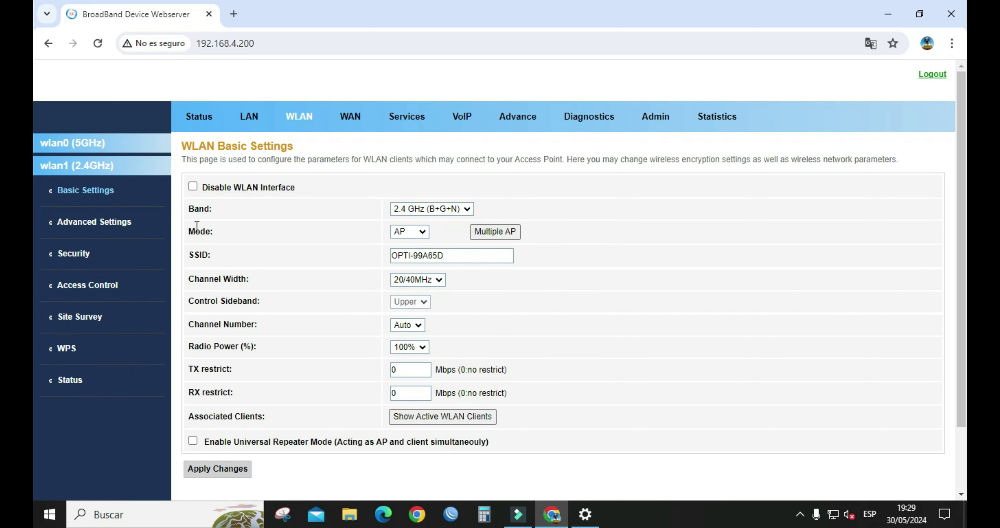
pyautogui.moveTo(462, 256); pyautogui.dragTo(338, 255)
pyautogui.write('p')
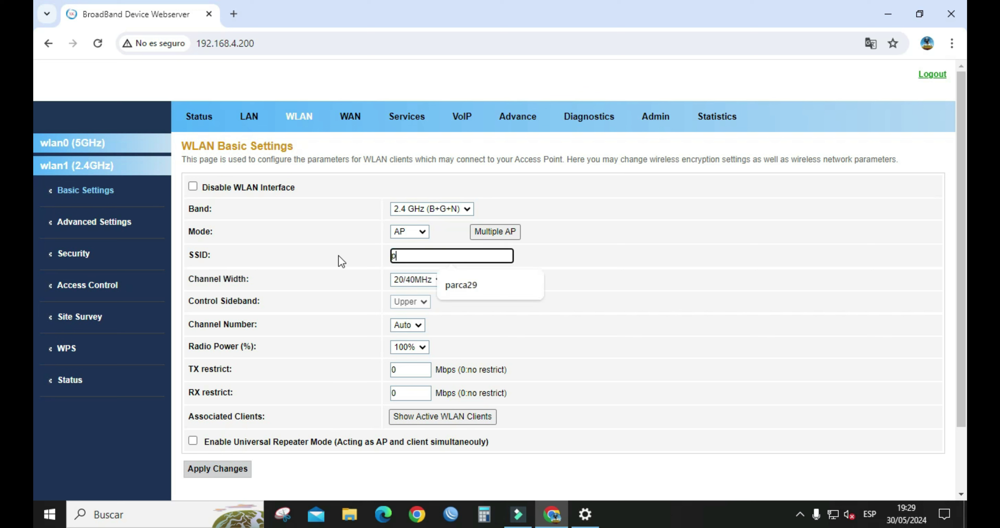
pyautogui.write('arca')
pyautogui.click(659, 312)
pyautogui.scroll(-1, 507, 359)
pyautogui.scroll(-1, 507, 354)
# Apply the parca SSID and acknowledge the success message.
pyautogui.click(249, 406)
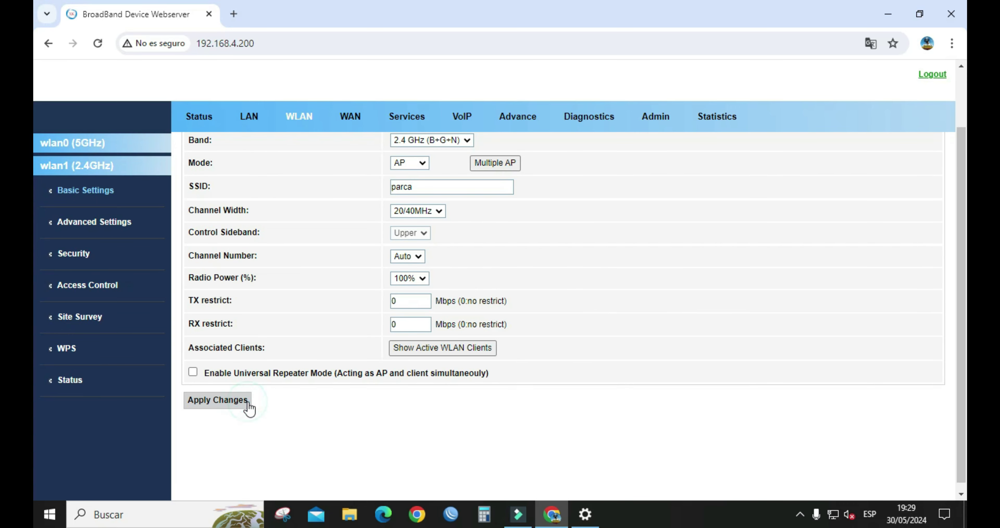
pyautogui.click(800, 513)
pyautogui.click(801, 513)
pyautogui.scroll(2, 575, 322)
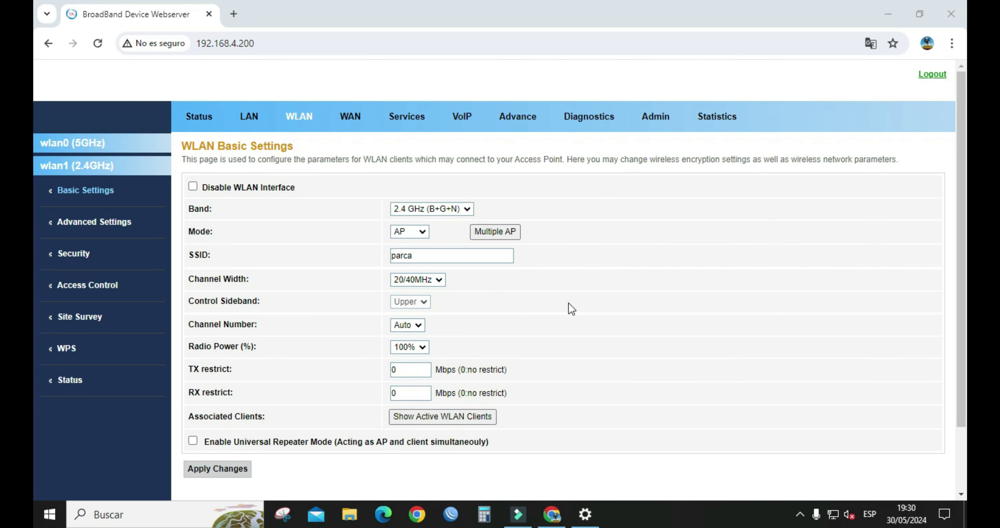
pyautogui.press('Return')
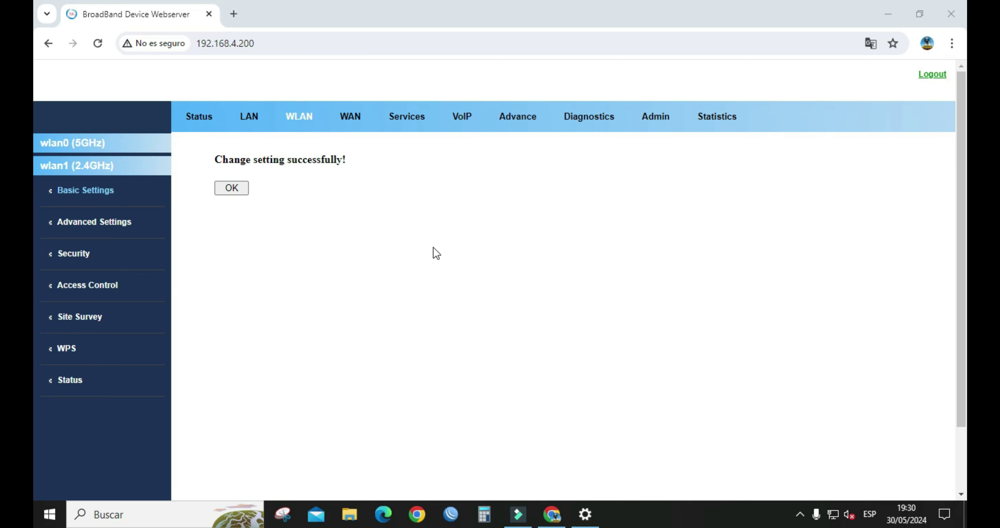
pyautogui.click(224, 187)
# Join the parca Wi-Fi network, entering its network security key.
pyautogui.scroll(-2, 814, 422)
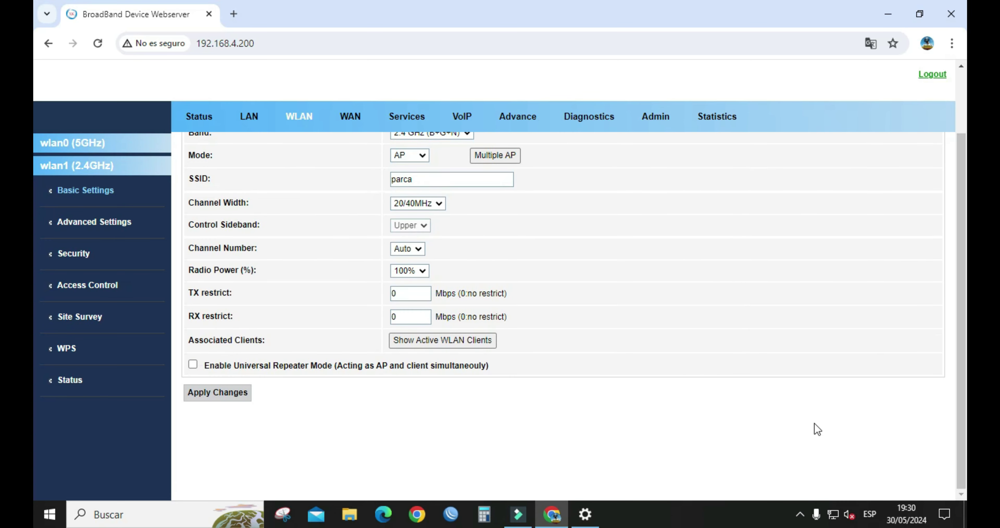
pyautogui.click(832, 514)
pyautogui.scroll(-1, 854, 202)
pyautogui.click(817, 339)
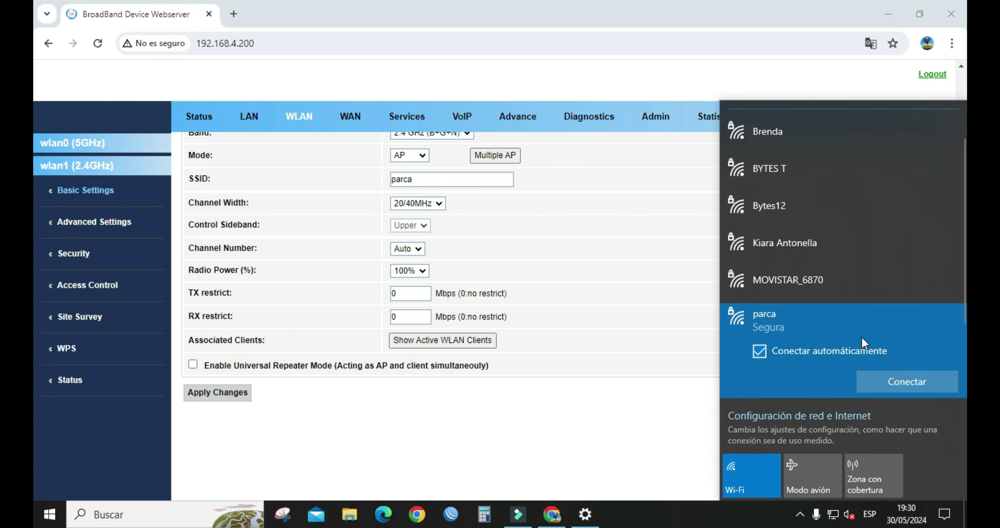
pyautogui.scroll(-2, 916, 334)
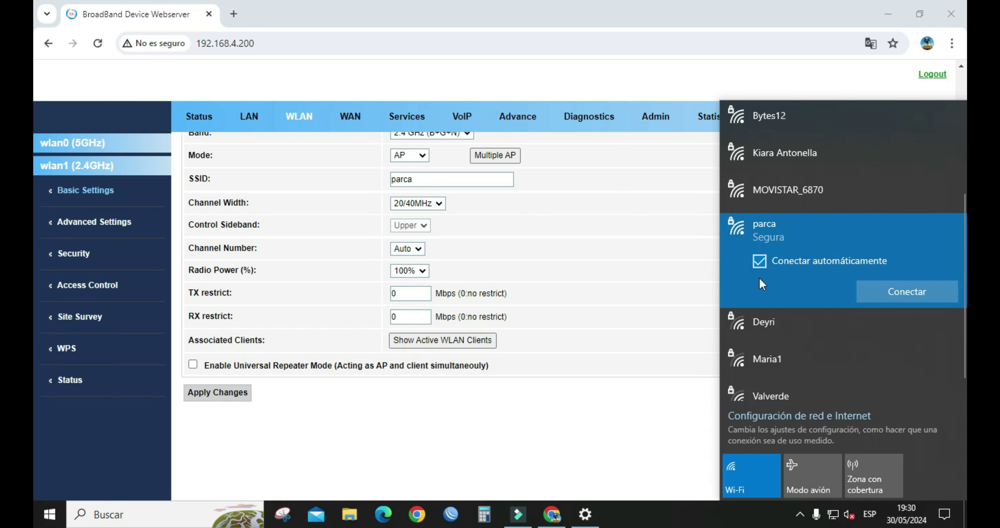
pyautogui.click(896, 297)
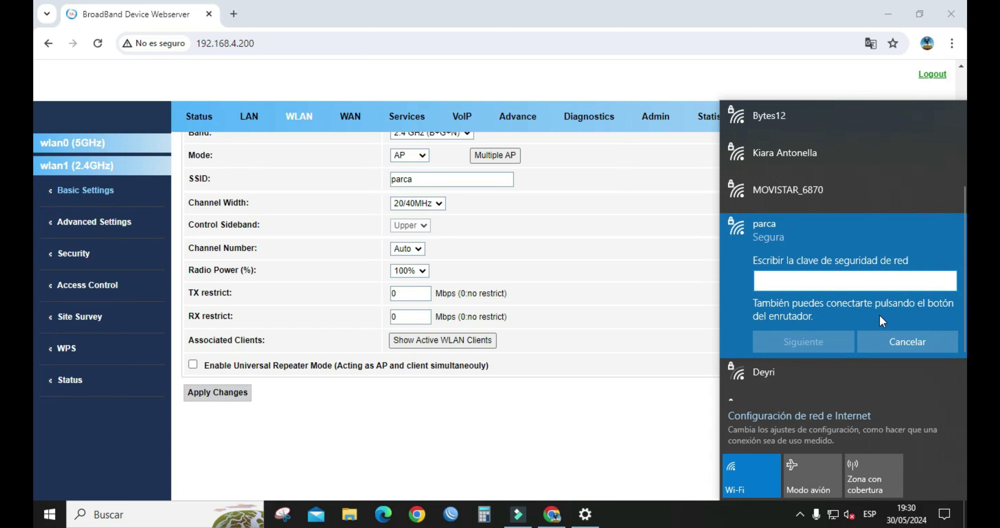
pyautogui.write('•••••••')
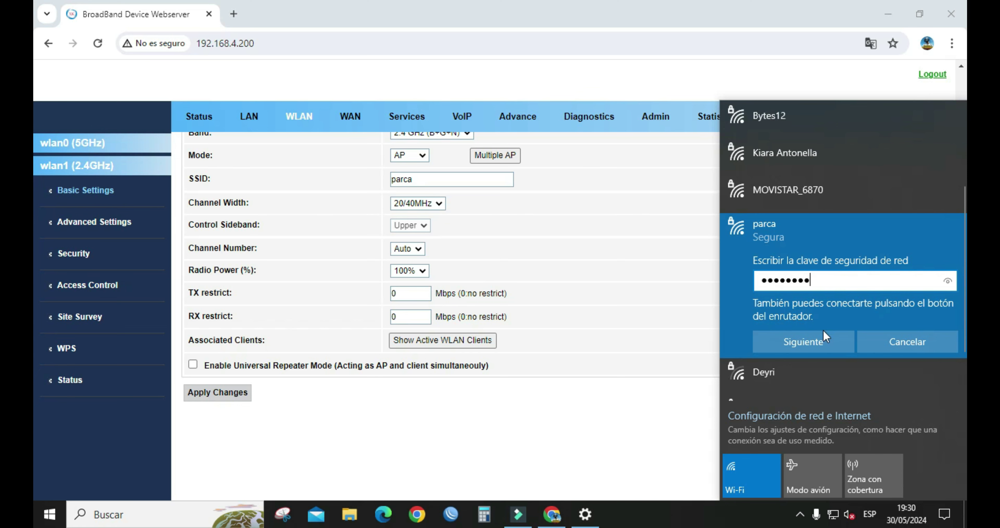
pyautogui.click(817, 337)
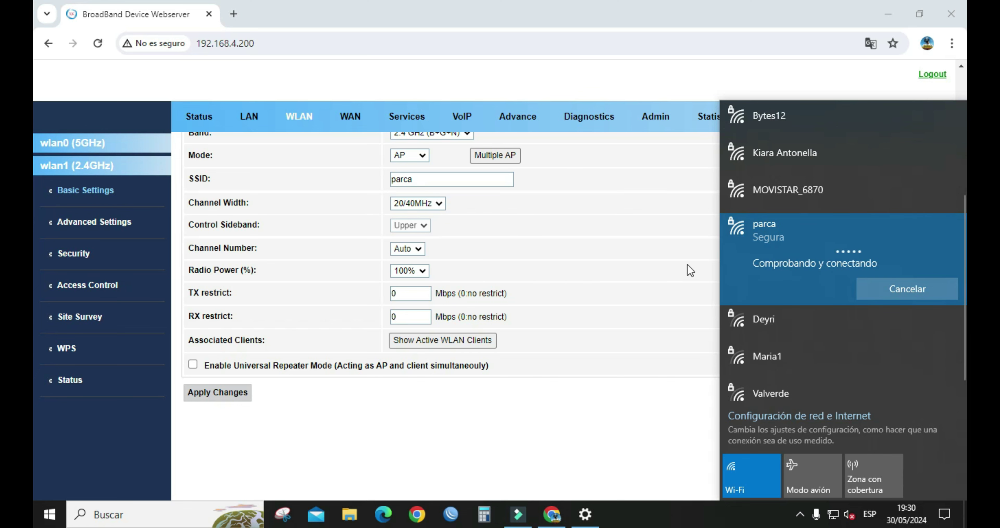
# Confirm the PC shows Conectada on parca, then close the Wi-Fi flyout.
pyautogui.scroll(2, 687, 264)
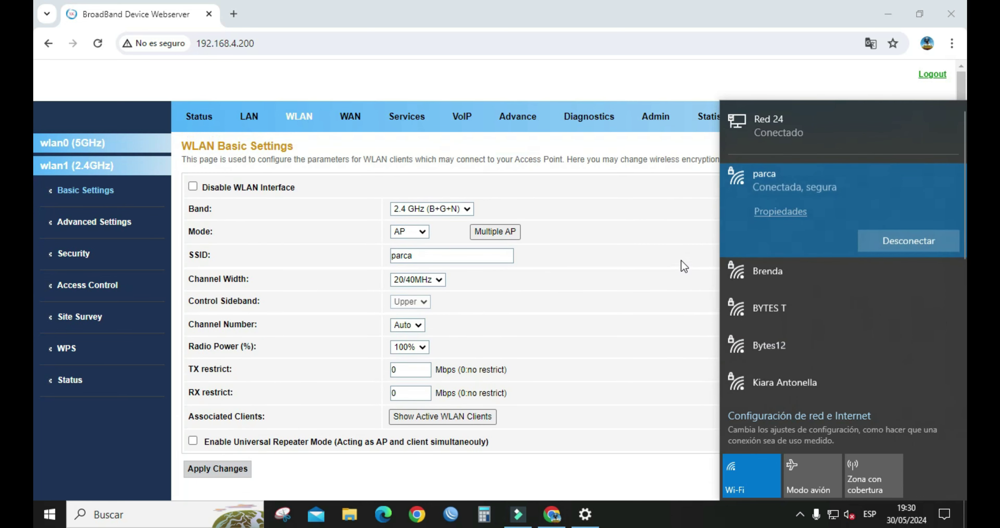
pyautogui.click(622, 234)
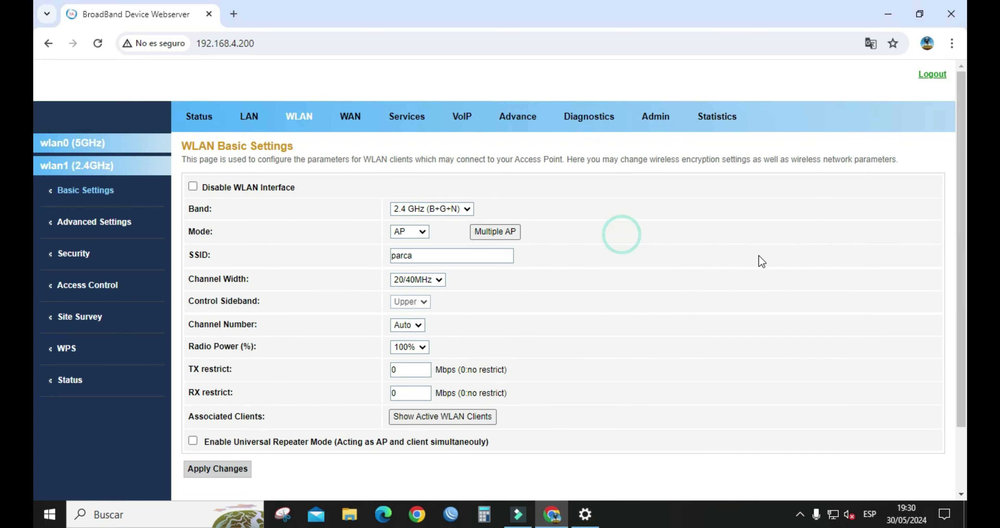
pyautogui.click(833, 514)
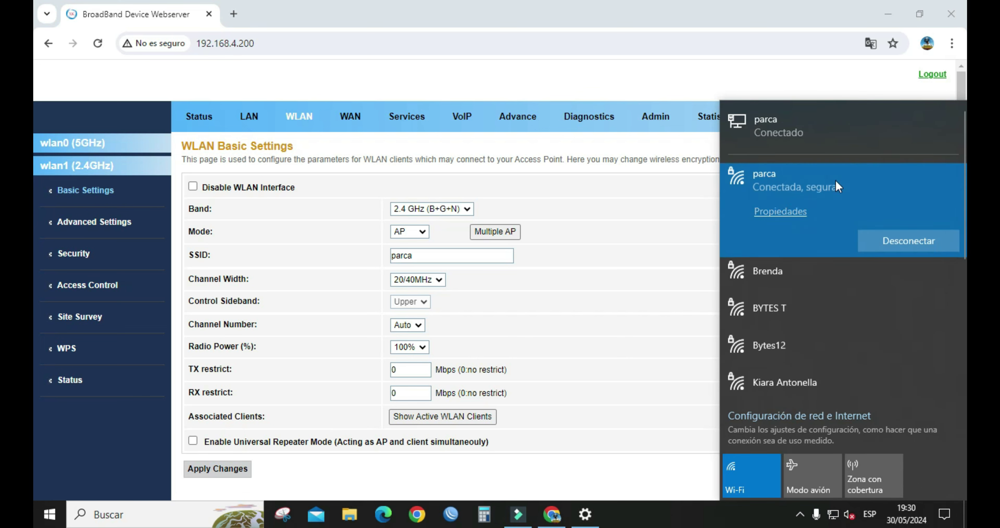
pyautogui.click(564, 261)
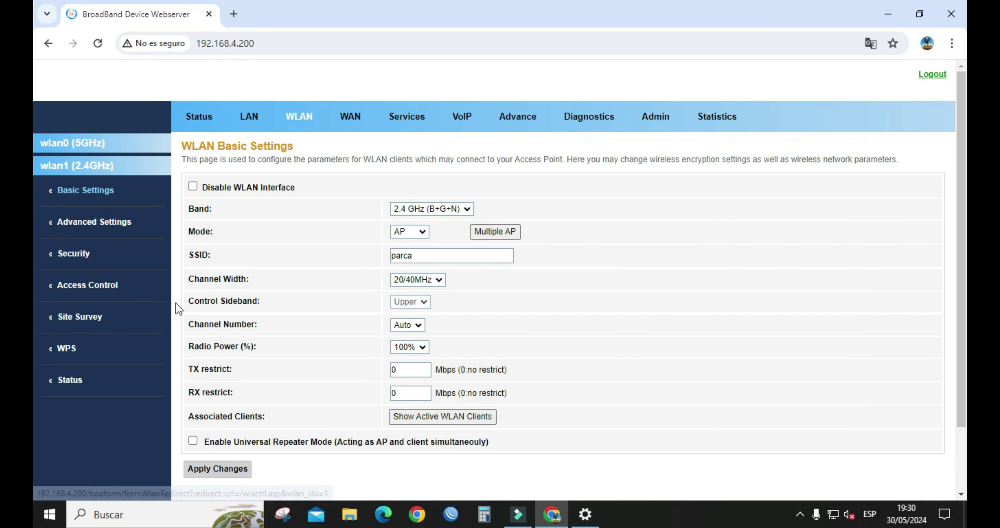
# In the 2.4 GHz Security settings, reveal the Pre-Shared Key and replace it with a new password.
pyautogui.click(84, 255)
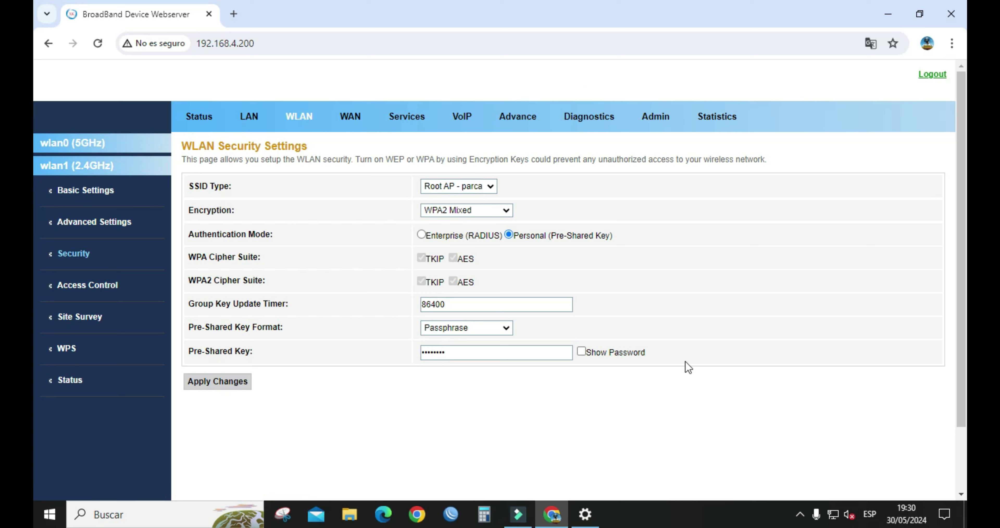
pyautogui.click(581, 351)
pyautogui.moveTo(463, 351); pyautogui.dragTo(409, 351)
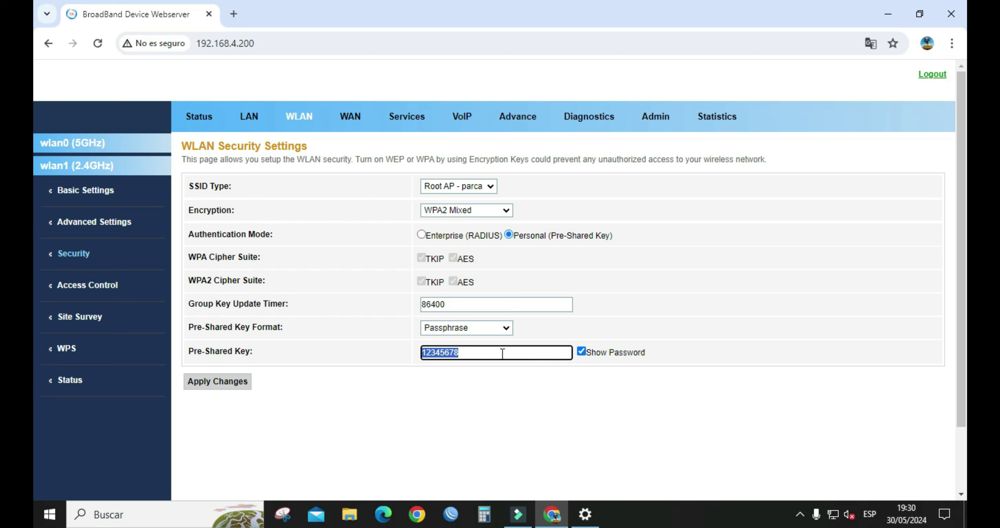
pyautogui.click(468, 353)
pyautogui.doubleClick(472, 353)
pyautogui.scroll(-2, 321, 363)
pyautogui.click(228, 317)
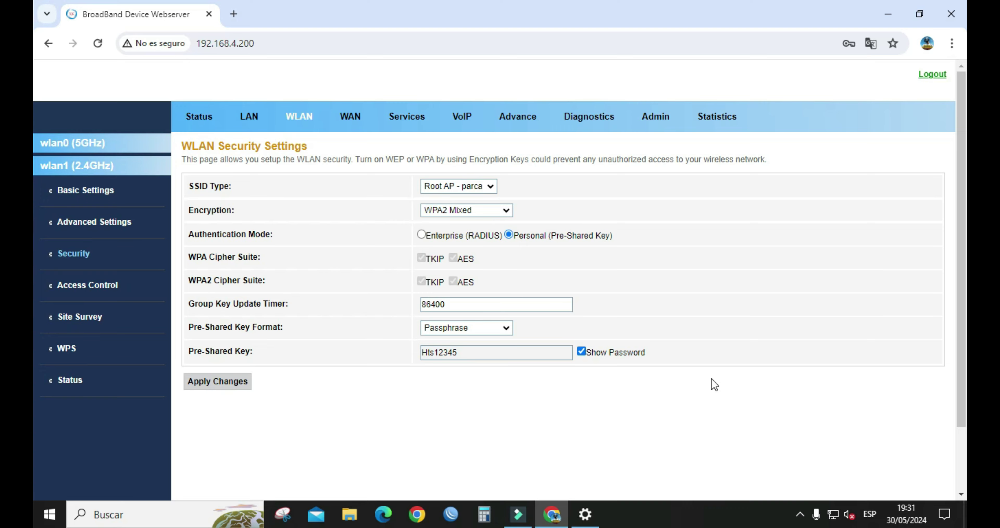
# Save the new 2.4 GHz security settings, declining Chrome's password save, and acknowledge success.
pyautogui.click(818, 514)
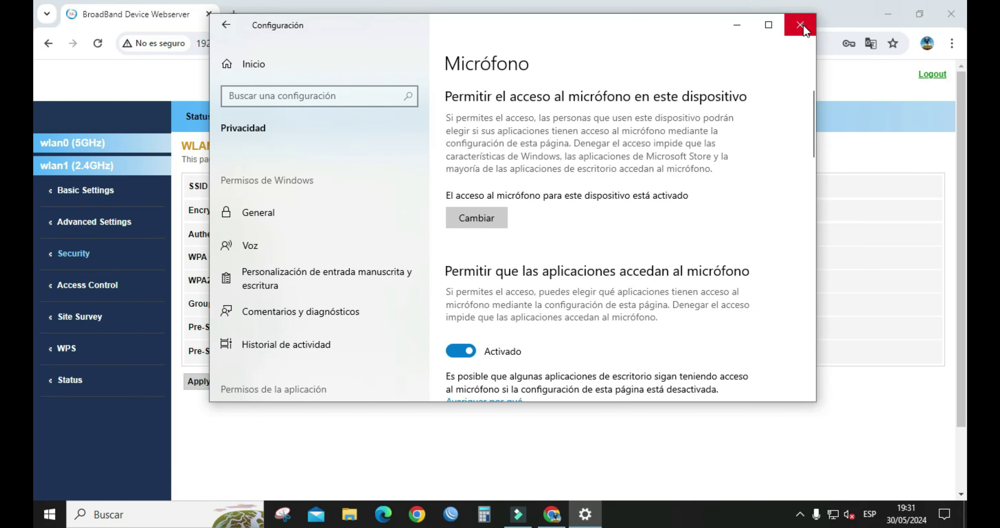
pyautogui.click(803, 24)
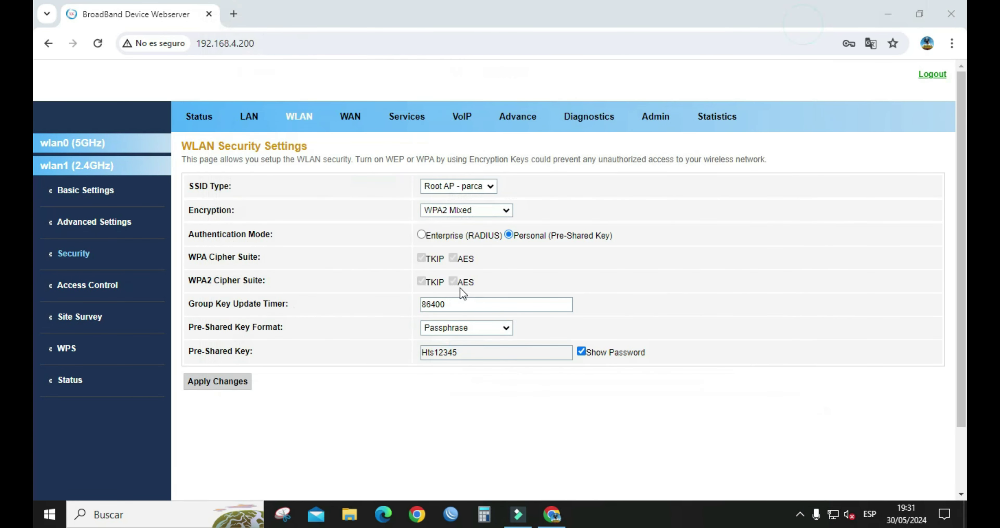
pyautogui.scroll(-1, 535, 321)
pyautogui.scroll(1, 535, 322)
pyautogui.click(217, 381)
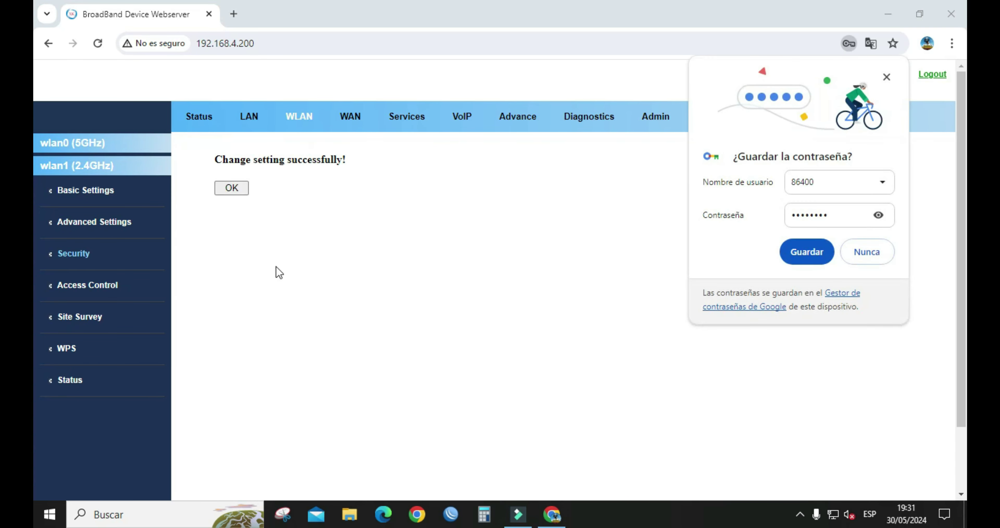
pyautogui.click(887, 76)
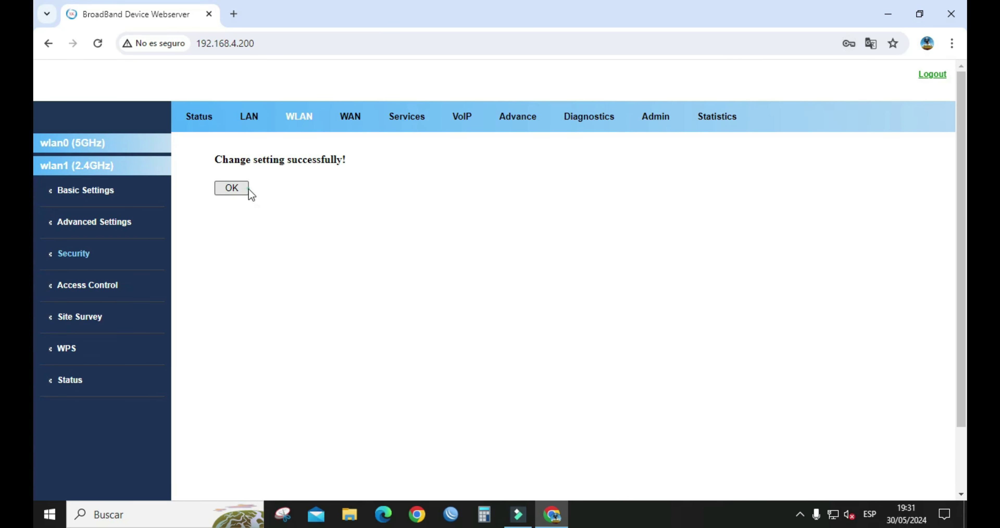
pyautogui.click(229, 188)
# Select parca in the Wi-Fi flyout, start Conectar, then Cancelar and close the list.
pyautogui.click(833, 514)
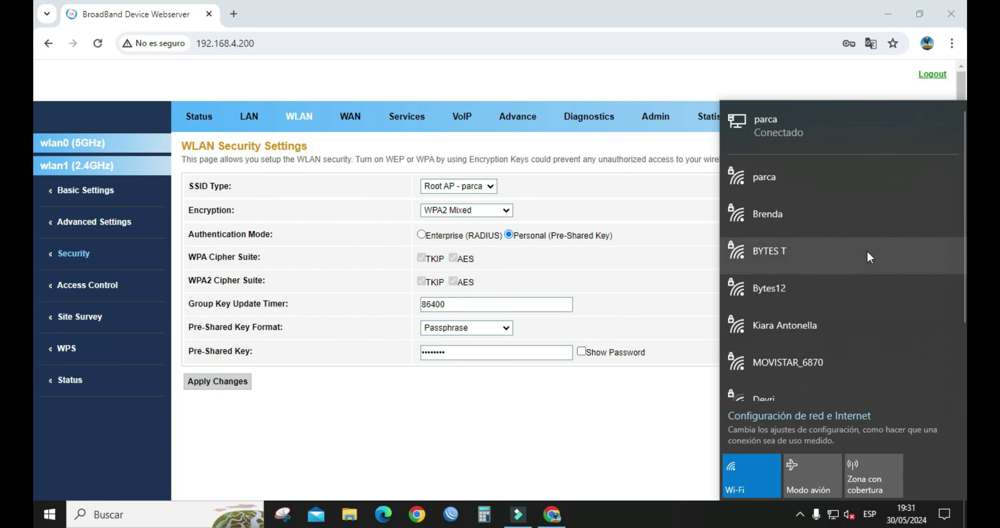
pyautogui.scroll(-2, 863, 324)
pyautogui.scroll(3, 860, 330)
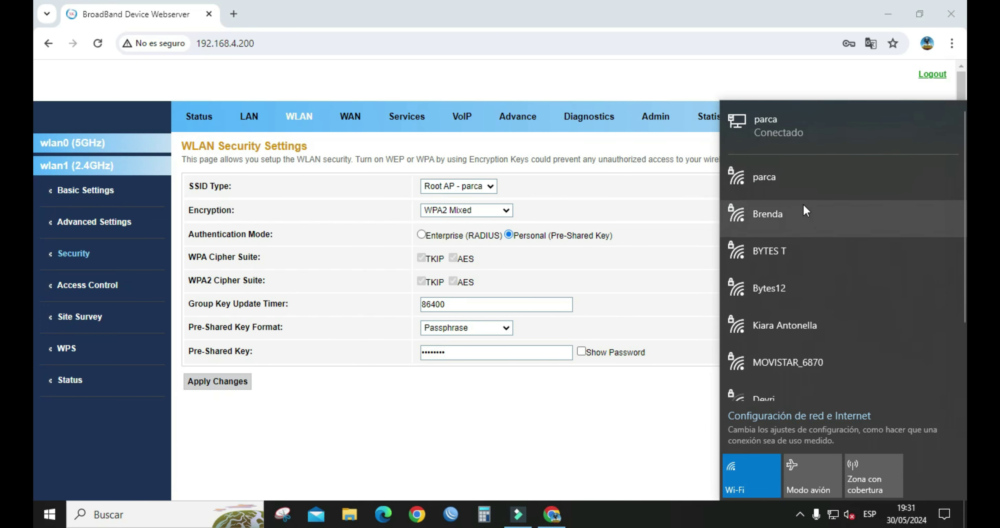
pyautogui.click(811, 180)
pyautogui.click(894, 231)
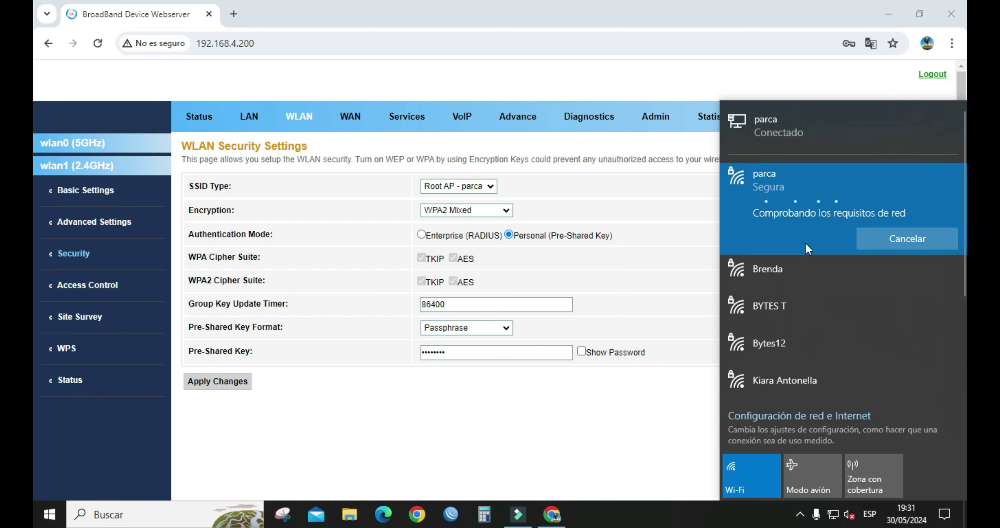
pyautogui.click(895, 238)
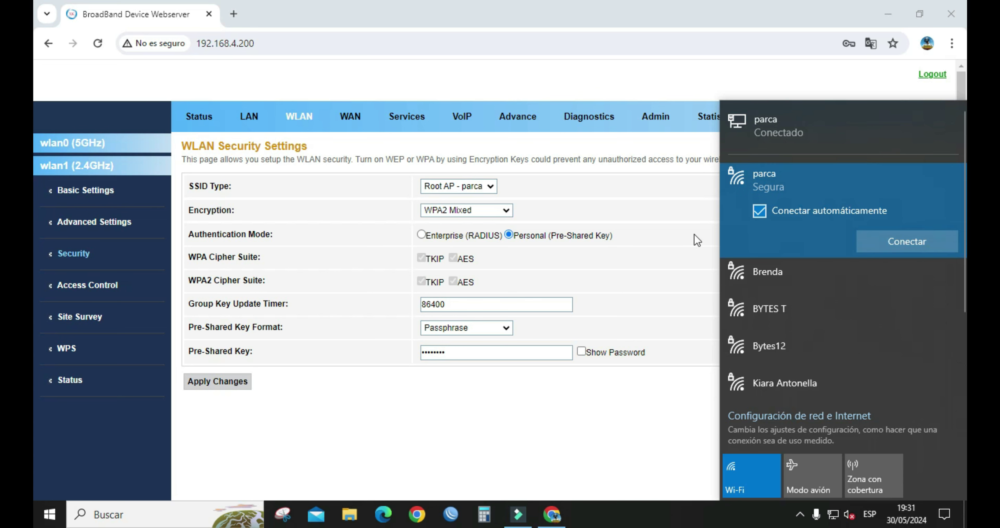
pyautogui.click(665, 273)
# Open the wlan0 (5GHz) Security settings and show the parca29 WPA2 Mixed passphrase as plain text.
pyautogui.click(124, 143)
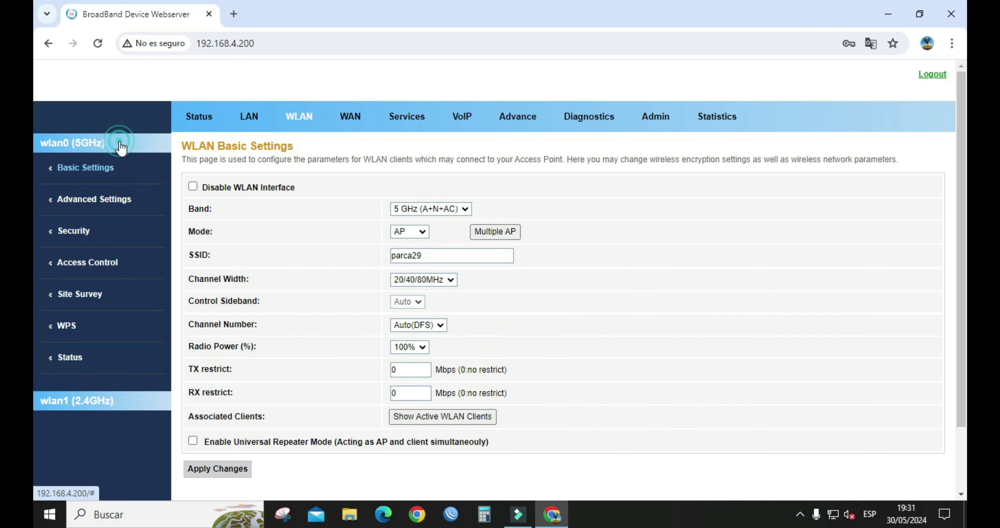
pyautogui.click(90, 230)
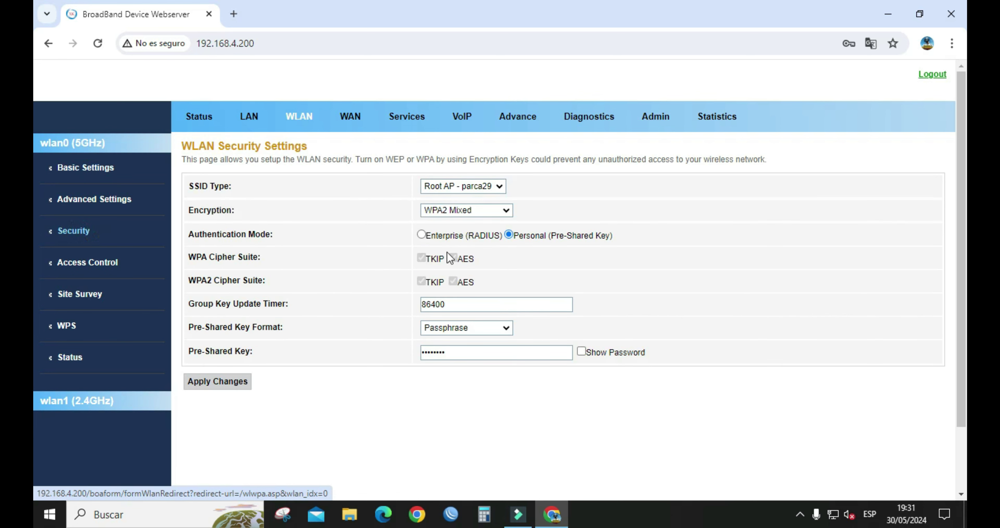
pyautogui.click(581, 352)
pyautogui.doubleClick(432, 353)
pyautogui.click(545, 386)
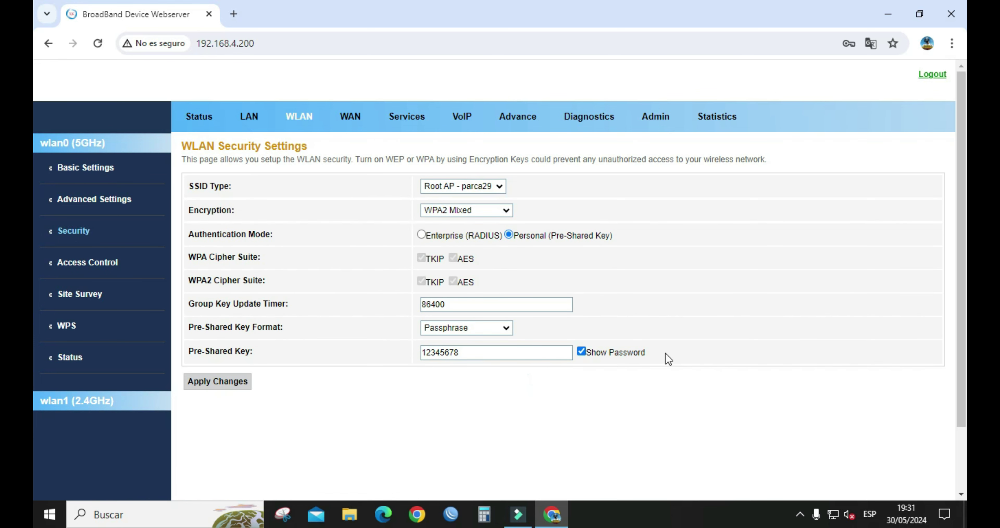
# Review the Device Status overview, WAN connection settings and learned MAC address table.
pyautogui.click(202, 118)
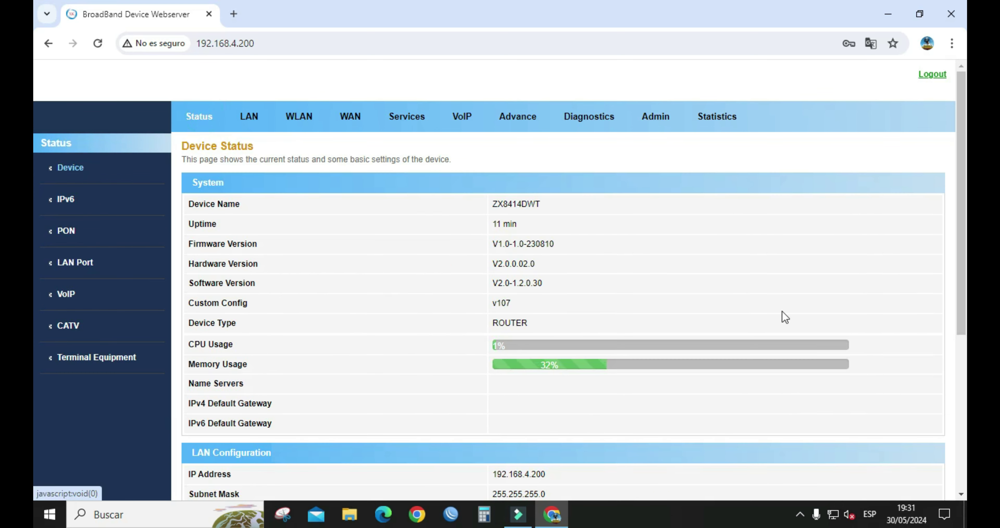
pyautogui.click(350, 123)
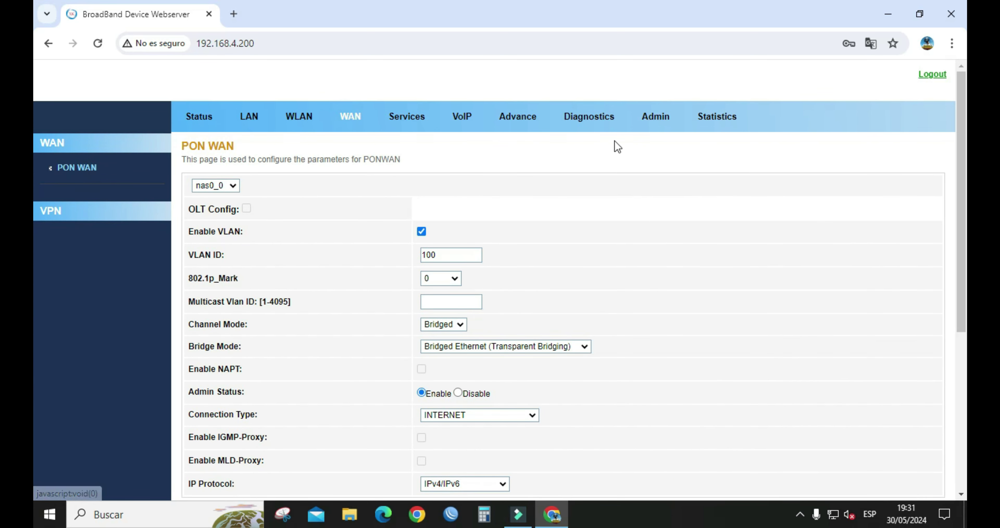
pyautogui.click(522, 123)
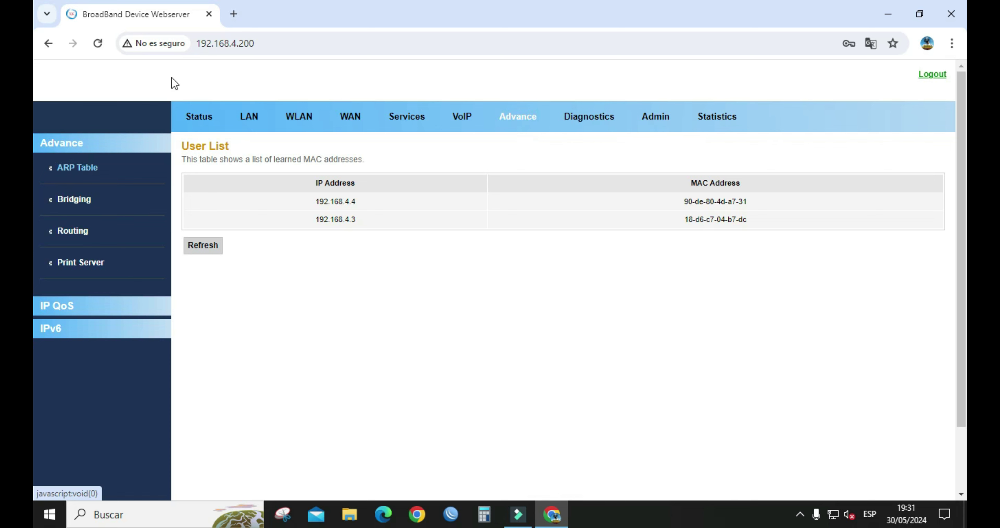
pyautogui.click(182, 114)
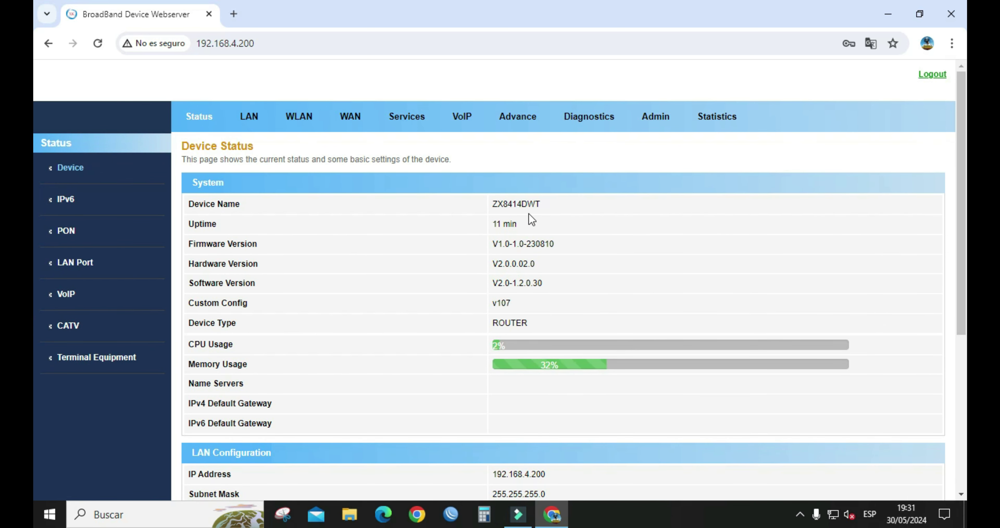
pyautogui.scroll(-2, 785, 299)
pyautogui.scroll(2, 785, 304)
# Browse the VoIP, services, MAC table, WAN, wireless basic and LAN interface settings pages.
pyautogui.click(463, 119)
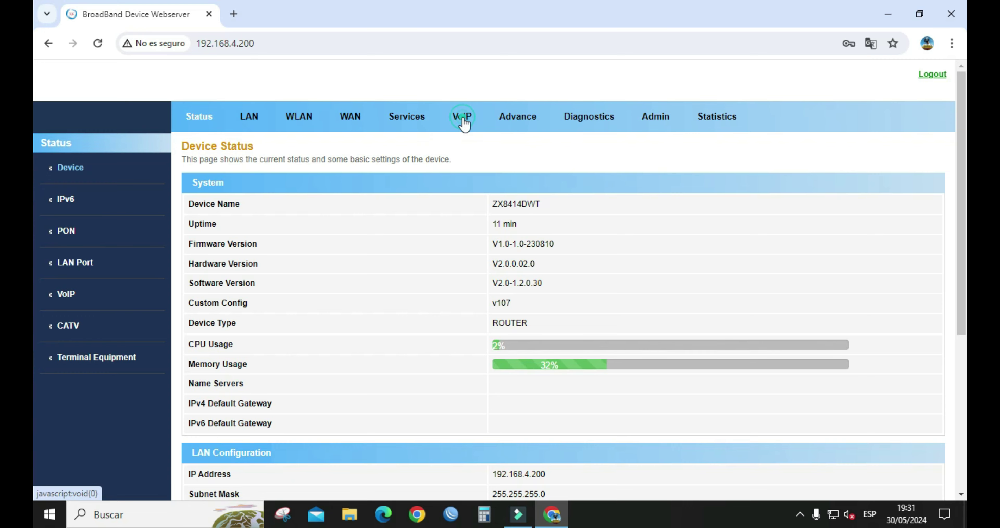
pyautogui.click(421, 116)
pyautogui.click(524, 124)
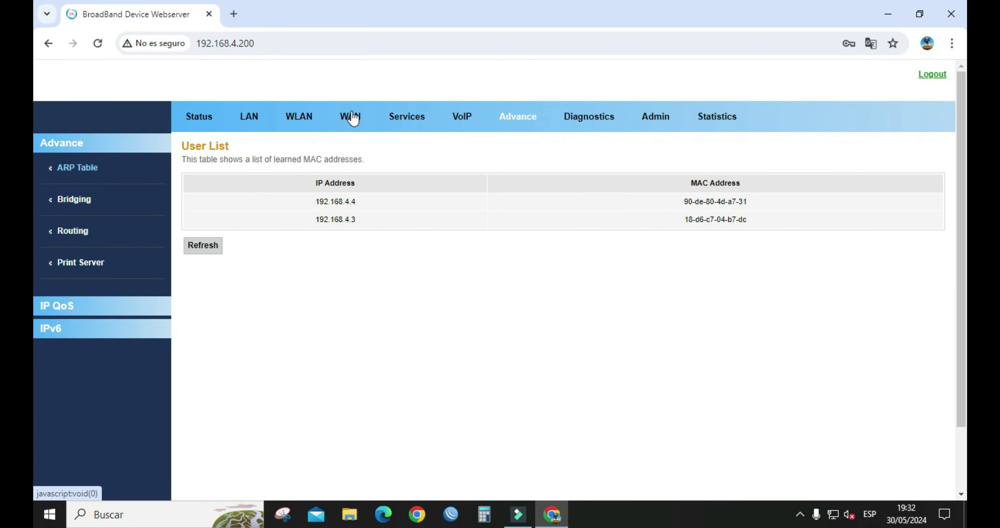
pyautogui.click(353, 118)
pyautogui.click(304, 118)
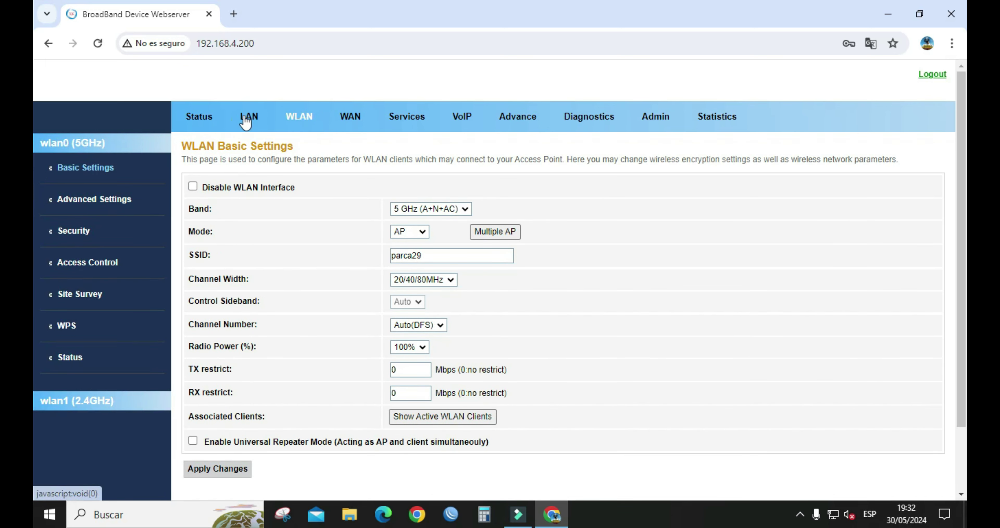
pyautogui.click(246, 118)
pyautogui.scroll(-2, 713, 245)
pyautogui.scroll(2, 705, 238)
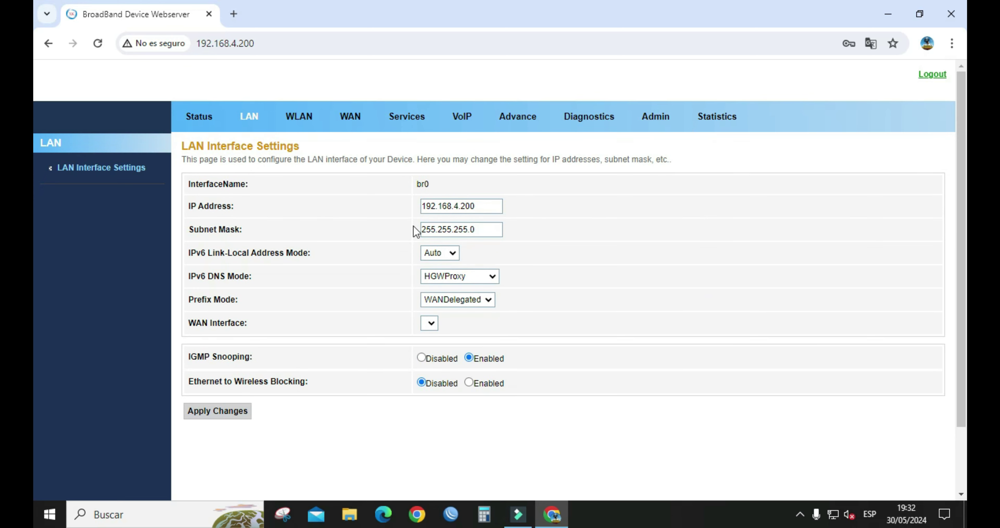
pyautogui.scroll(-2, 502, 250)
pyautogui.scroll(2, 504, 251)
# Check the Admin tab's GPON Settings, then minimize Chrome to show the desktop.
pyautogui.click(197, 116)
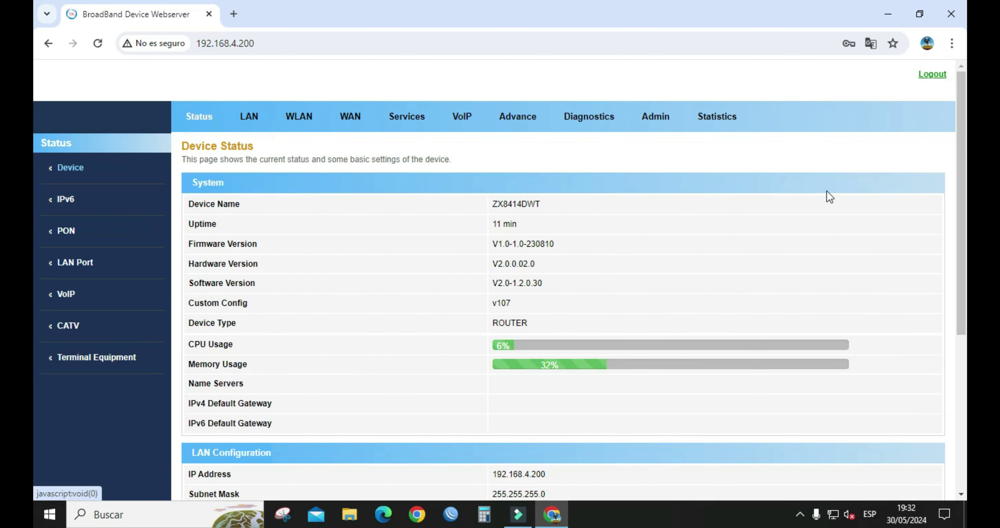
pyautogui.click(678, 121)
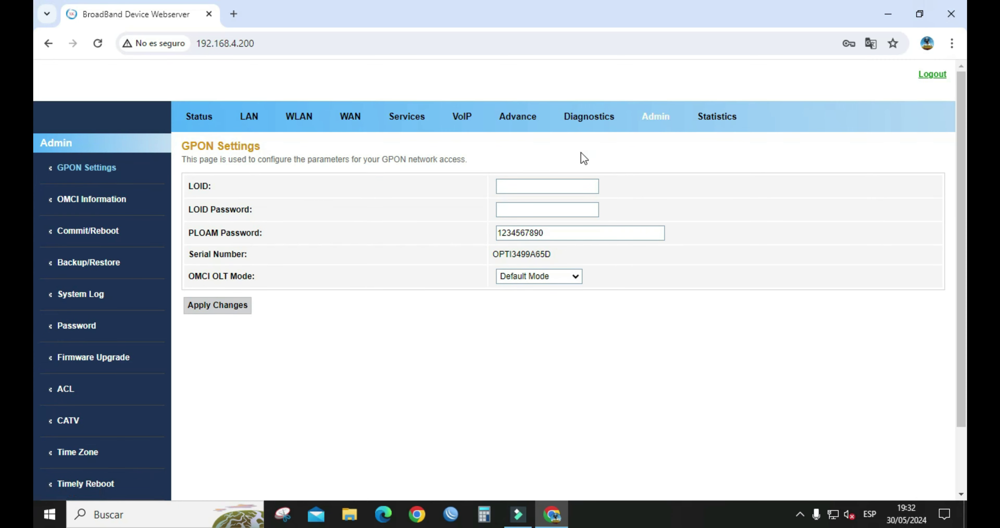
pyautogui.click(900, 10)
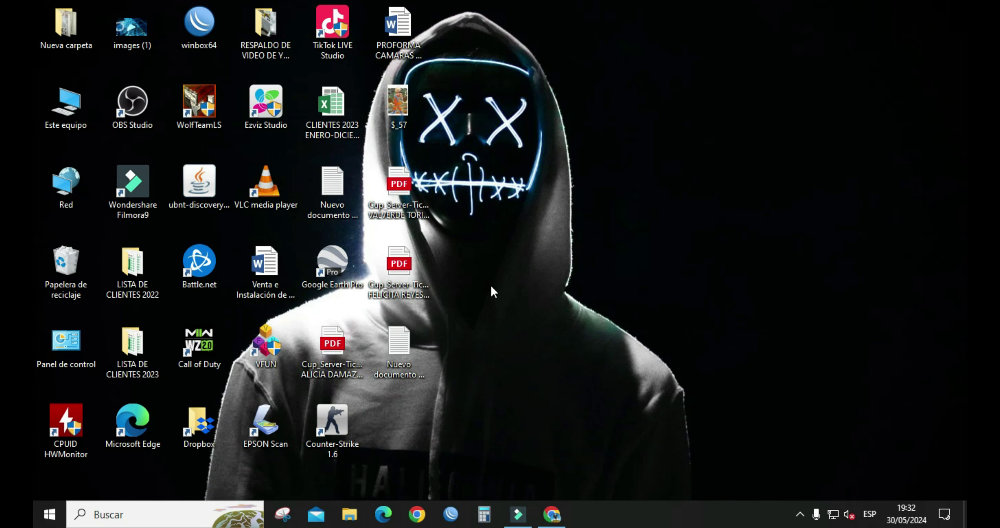
pyautogui.doubleClick(416, 344)
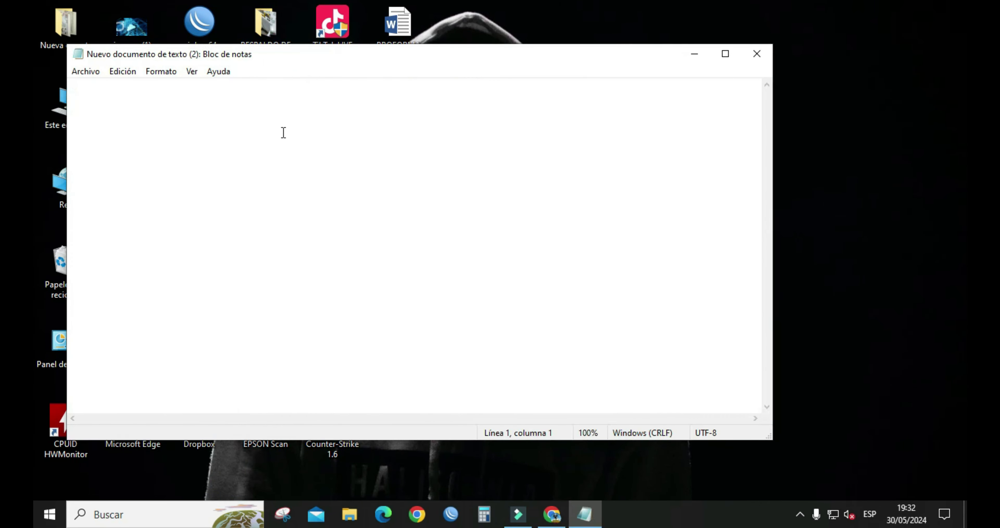
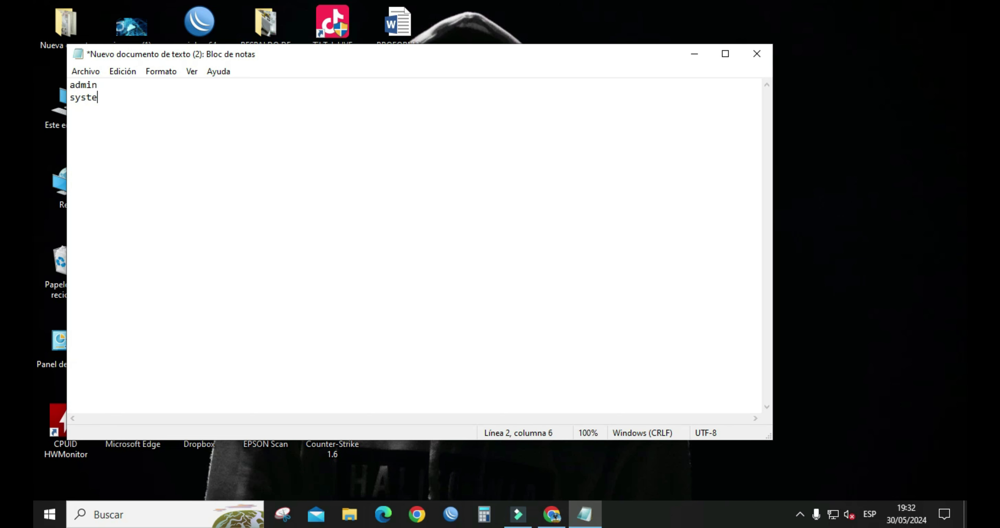
pyautogui.click(552, 514)
pyautogui.click(197, 119)
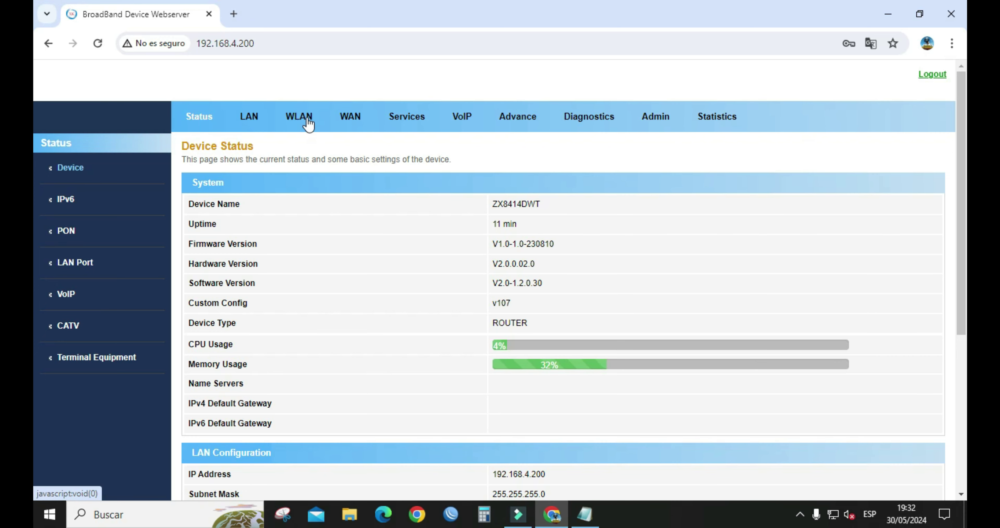
pyautogui.click(349, 121)
pyautogui.click(305, 129)
pyautogui.click(256, 129)
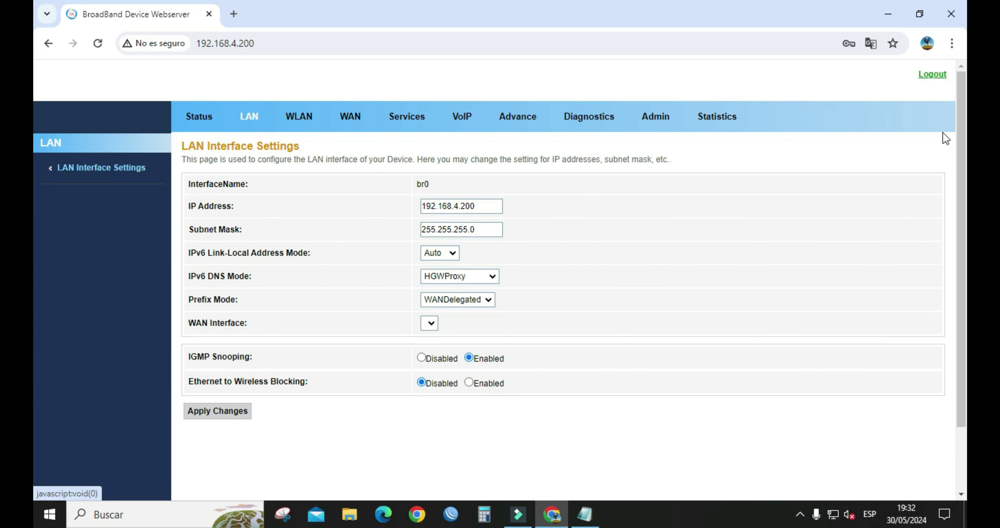
pyautogui.scroll(-2, 34, 116)
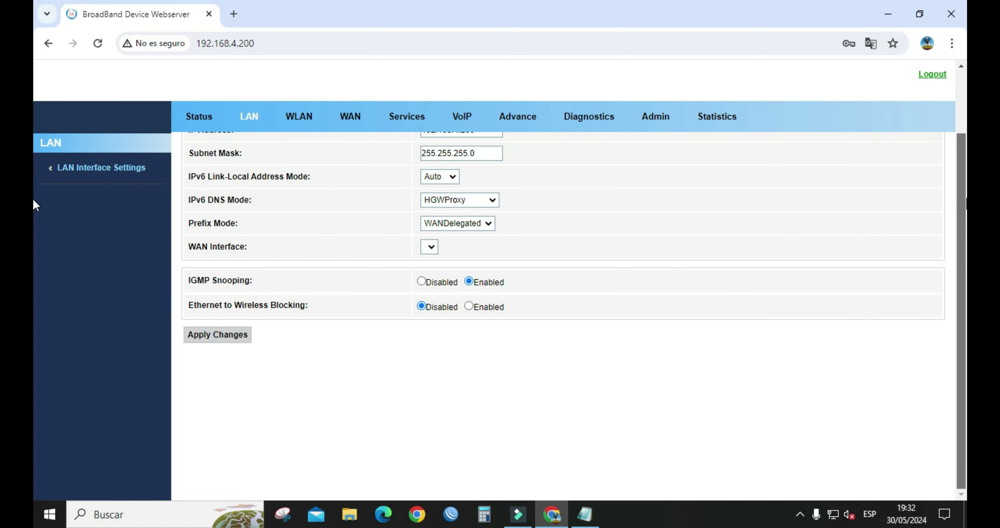
pyautogui.scroll(2, 33, 200)
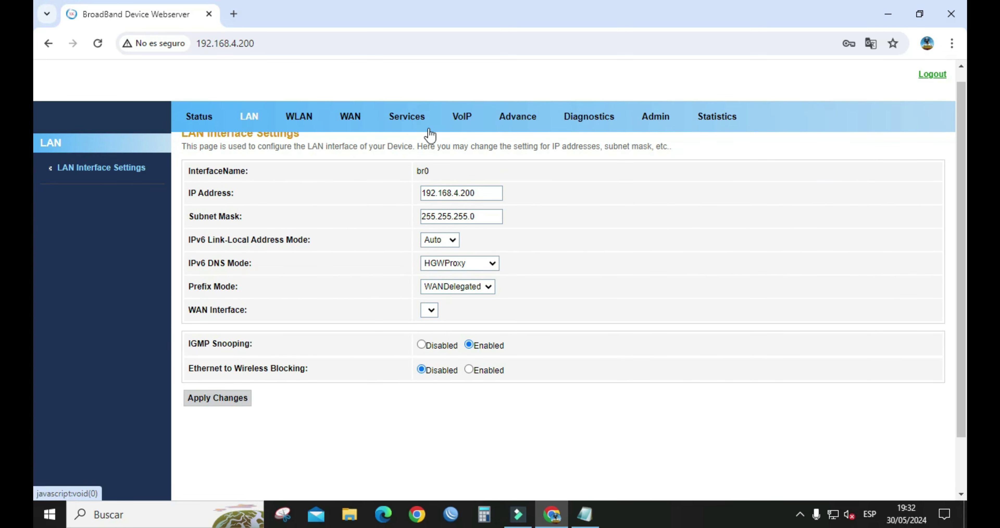
pyautogui.click(297, 118)
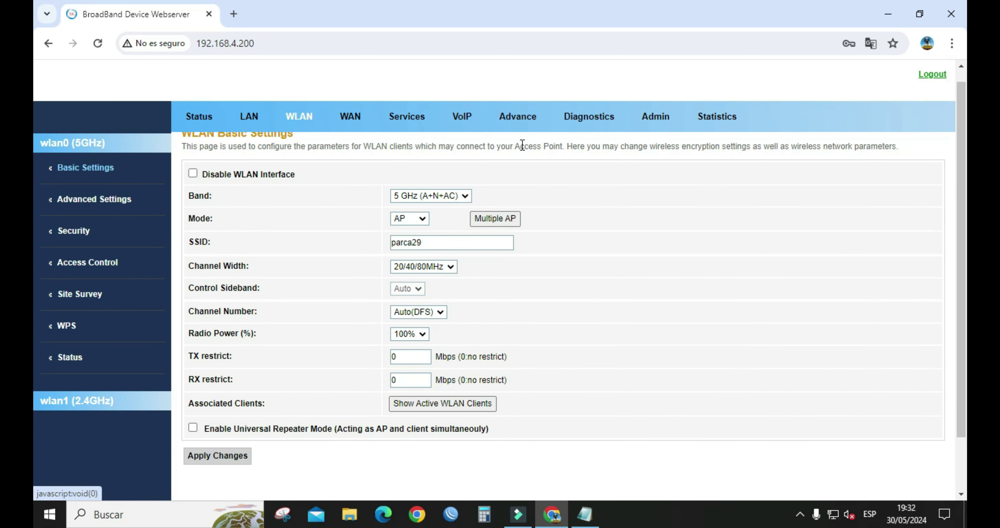
pyautogui.scroll(1, 436, 390)
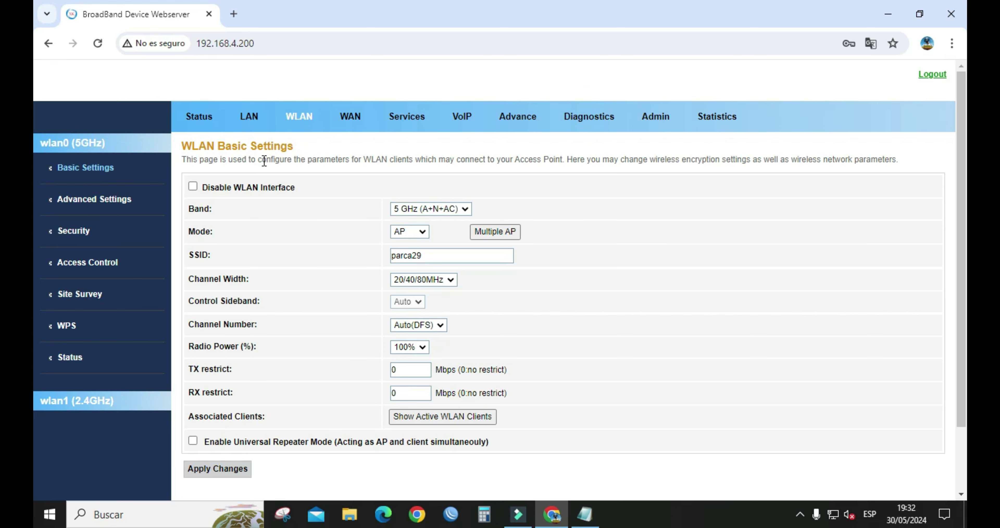
pyautogui.click(196, 116)
pyautogui.scroll(-4, 625, 240)
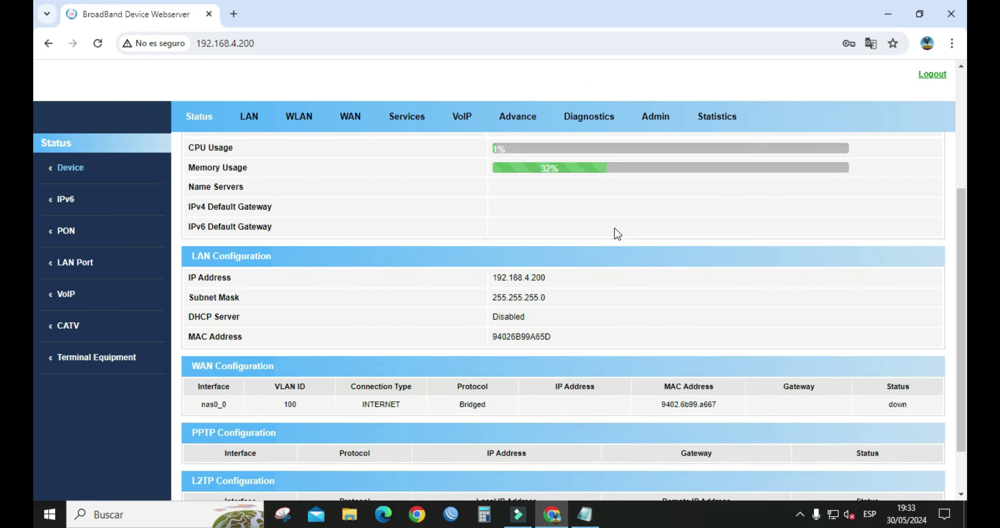
pyautogui.scroll(-2, 617, 233)
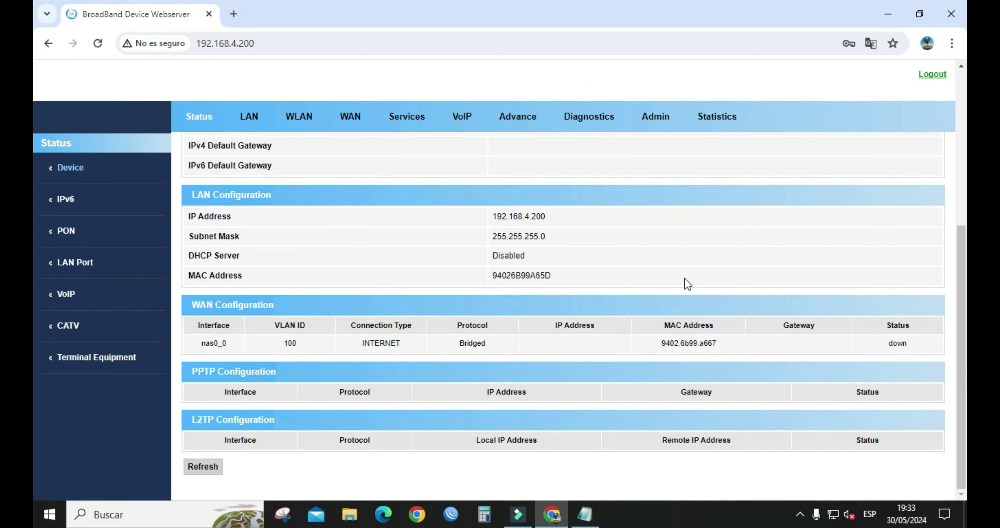
pyautogui.scroll(2, 645, 281)
pyautogui.scroll(-2, 635, 280)
pyautogui.scroll(5, 584, 283)
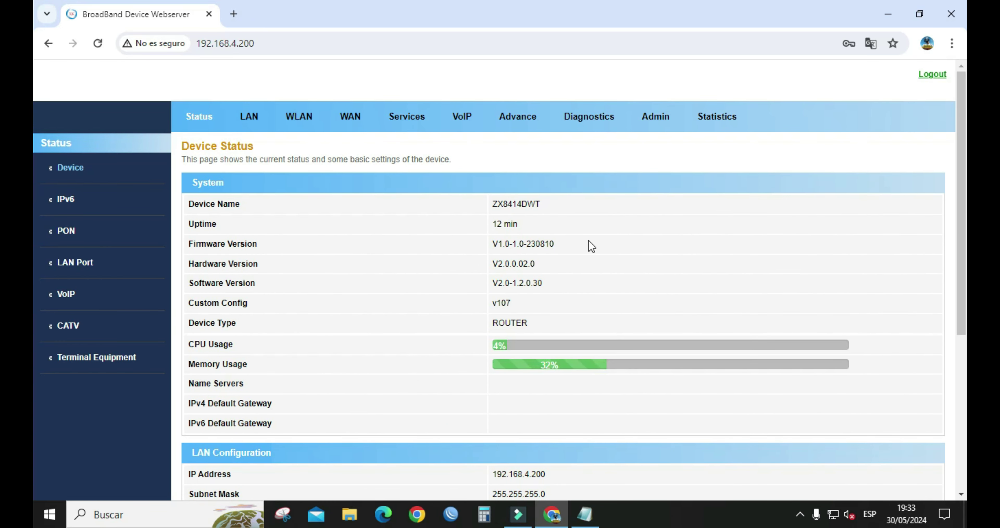
pyautogui.scroll(-5, 587, 239)
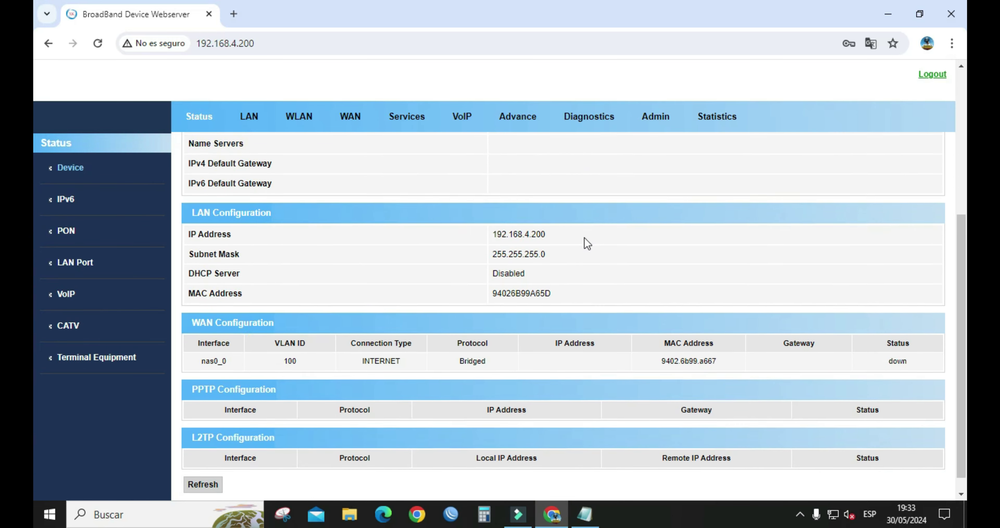
pyautogui.scroll(-1, 587, 243)
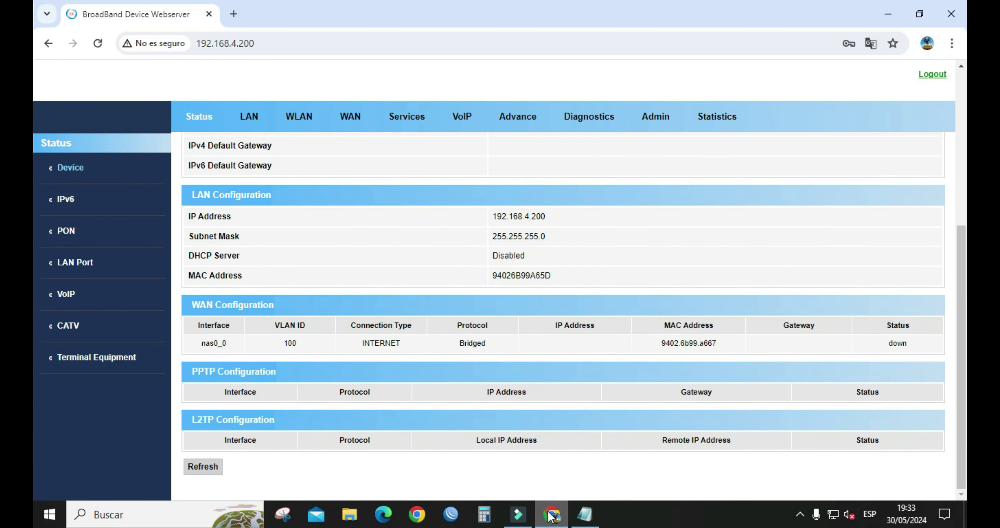
pyautogui.click(571, 519)
pyautogui.click(553, 515)
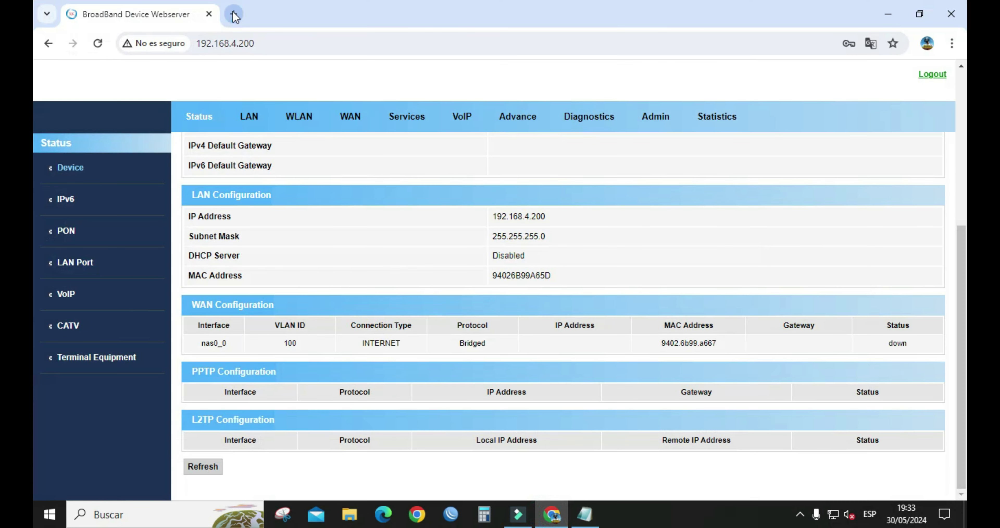
# Search 'speedtest' in a new tab and open the Speedtest by Ookla site.
pyautogui.click(233, 14)
pyautogui.write('s')
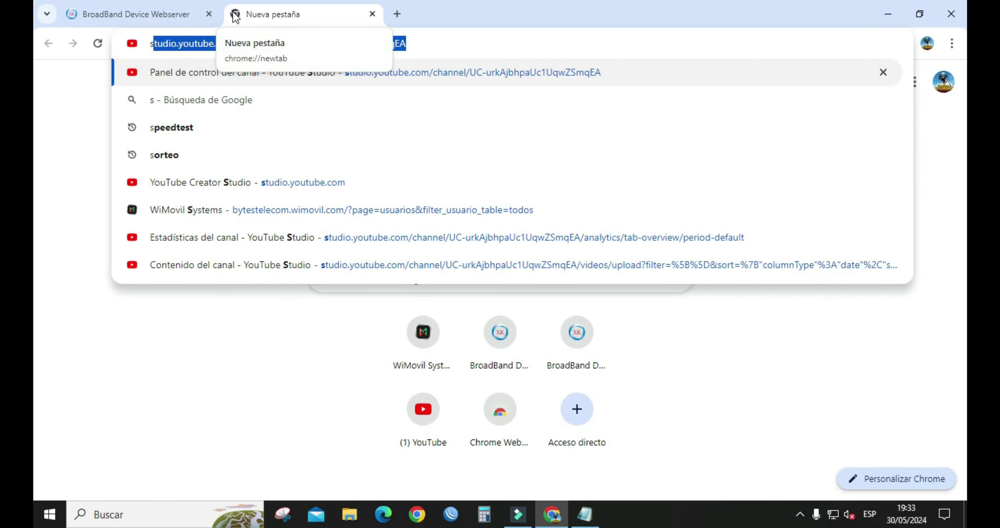
pyautogui.click(196, 128)
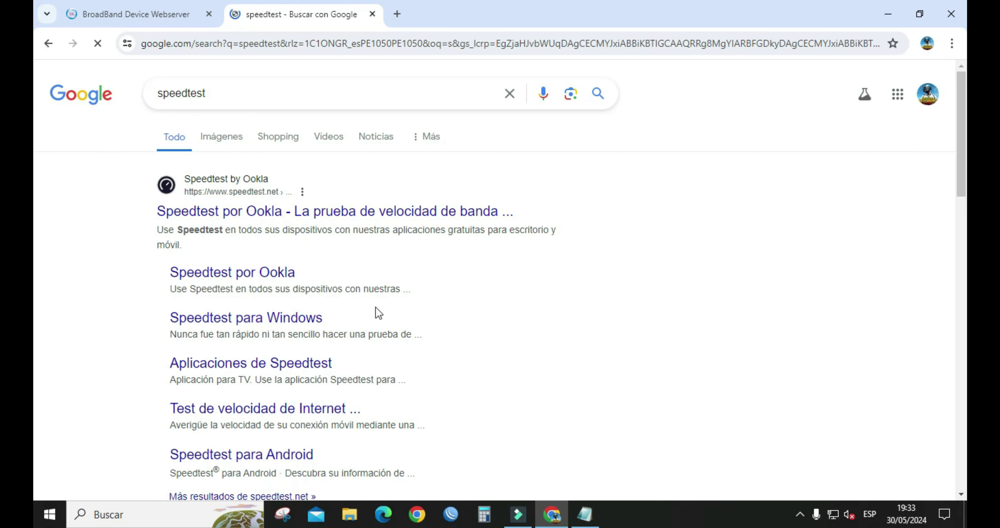
pyautogui.click(344, 197)
# Run the speed test (about 418 Mbps download, 23 ms ping), then close its tab.
pyautogui.scroll(-5, 444, 316)
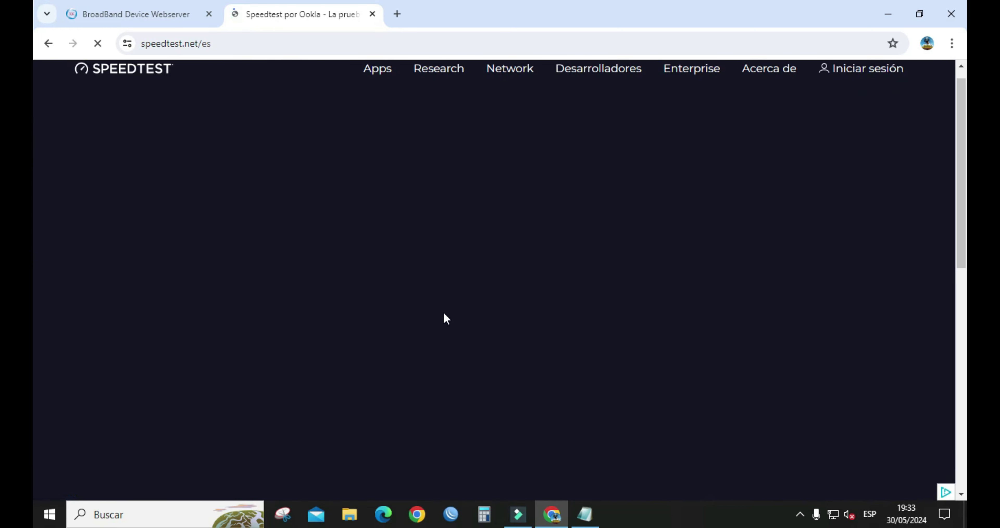
pyautogui.scroll(5, 466, 295)
pyautogui.click(464, 272)
pyautogui.scroll(-4, 627, 316)
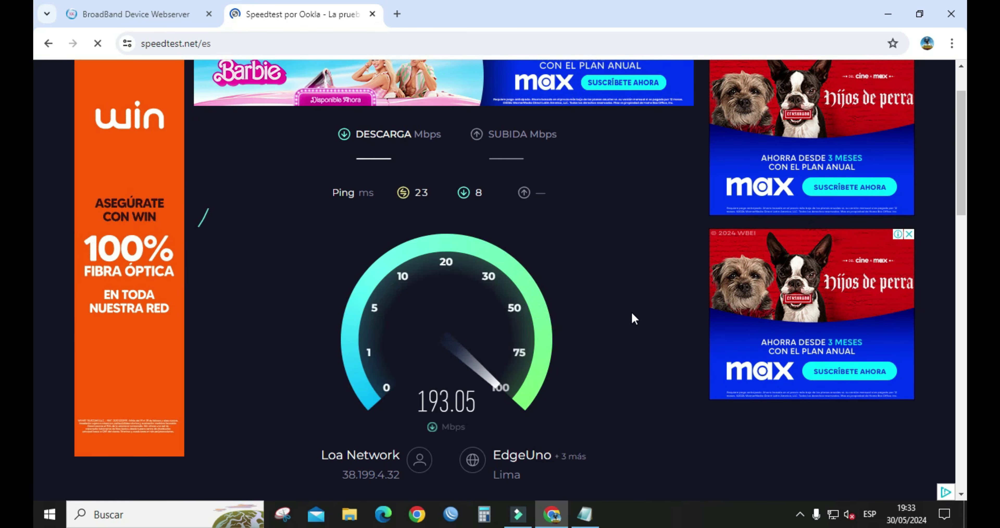
pyautogui.click(371, 17)
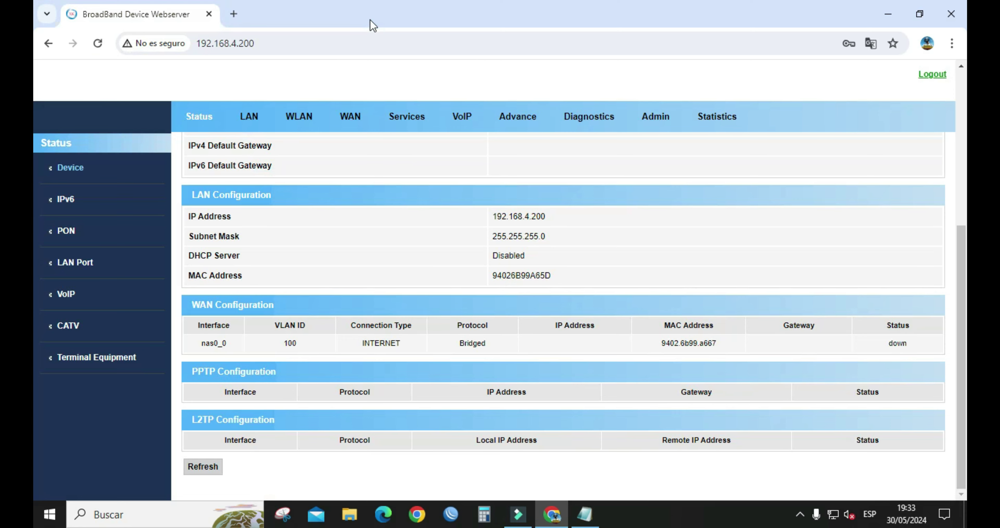
# Minimize the router page and the Notepad login note, then reveal the hidden tray icons.
pyautogui.scroll(5, 415, 171)
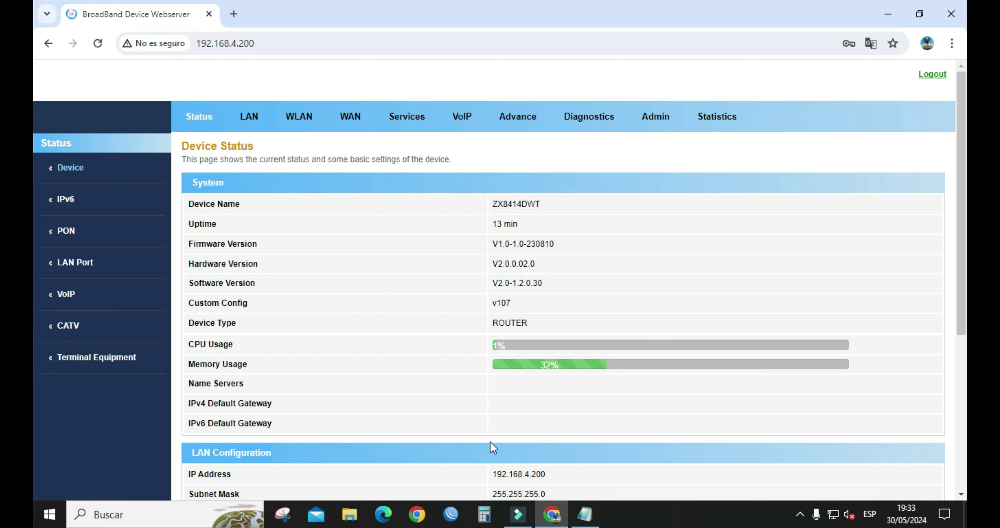
pyautogui.click(520, 515)
pyautogui.click(526, 518)
pyautogui.click(887, 14)
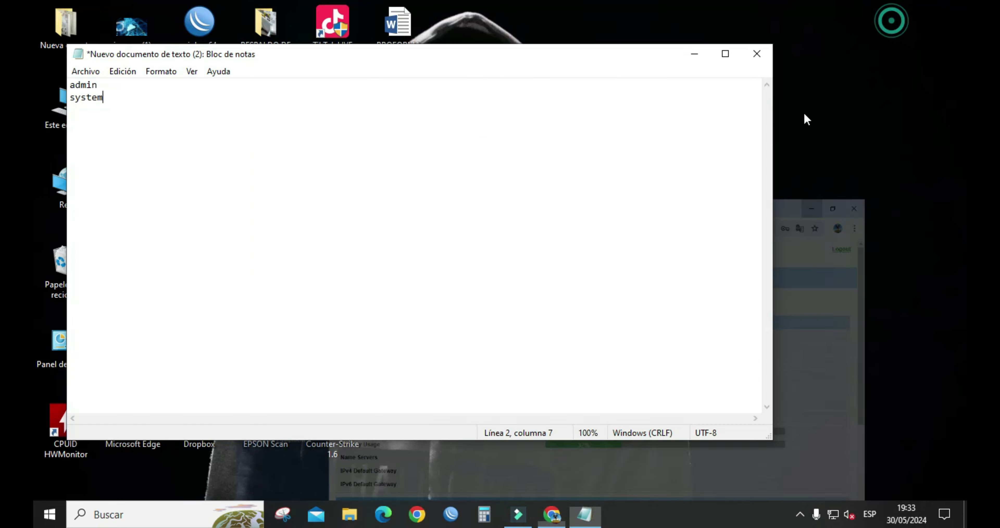
pyautogui.click(702, 54)
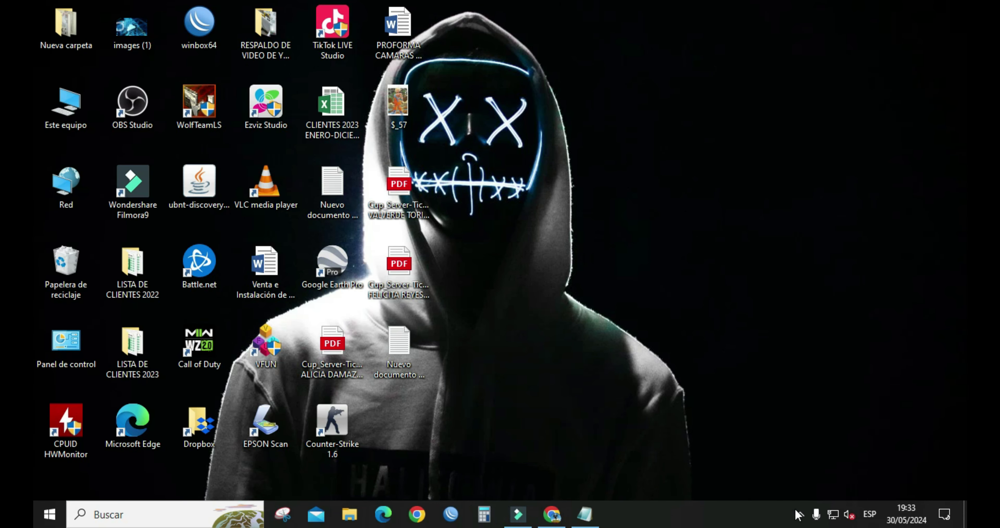
pyautogui.click(800, 514)
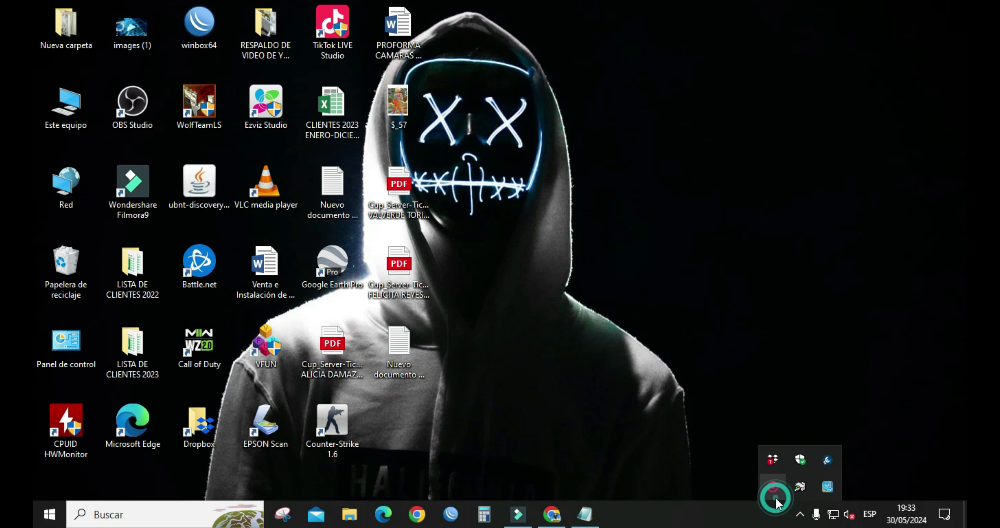